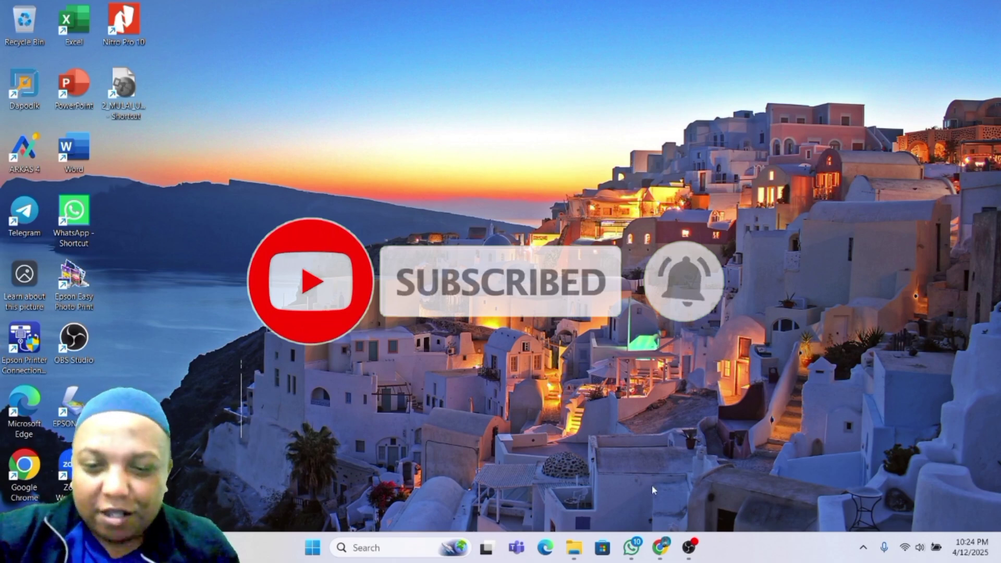
pyautogui.moveTo(662, 556)
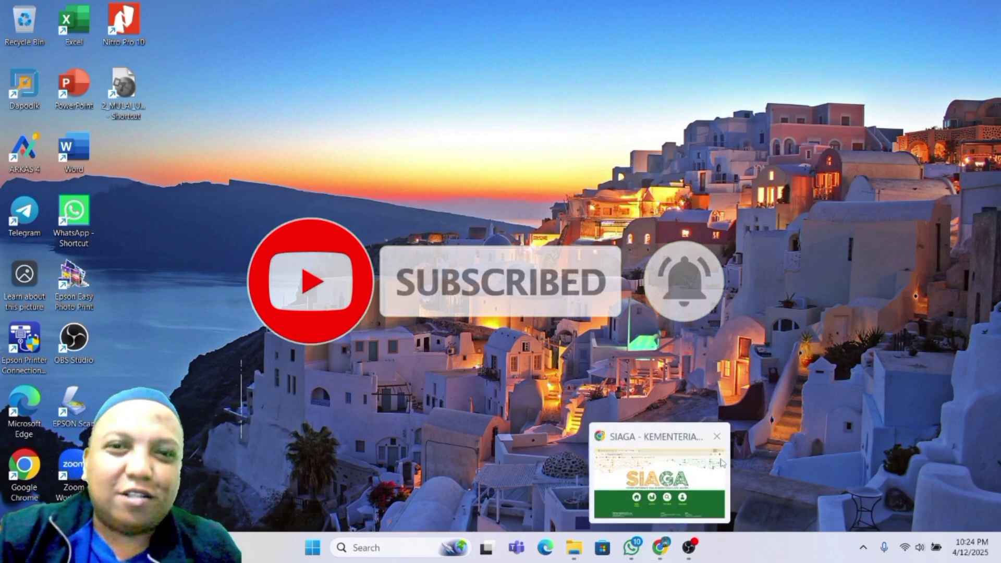
pyautogui.click(701, 463)
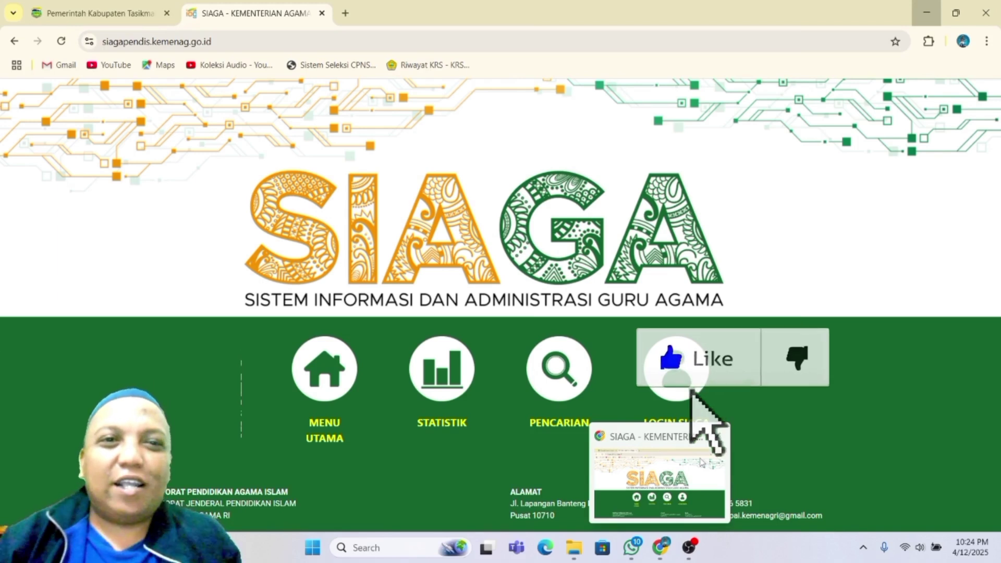
pyautogui.click(702, 462)
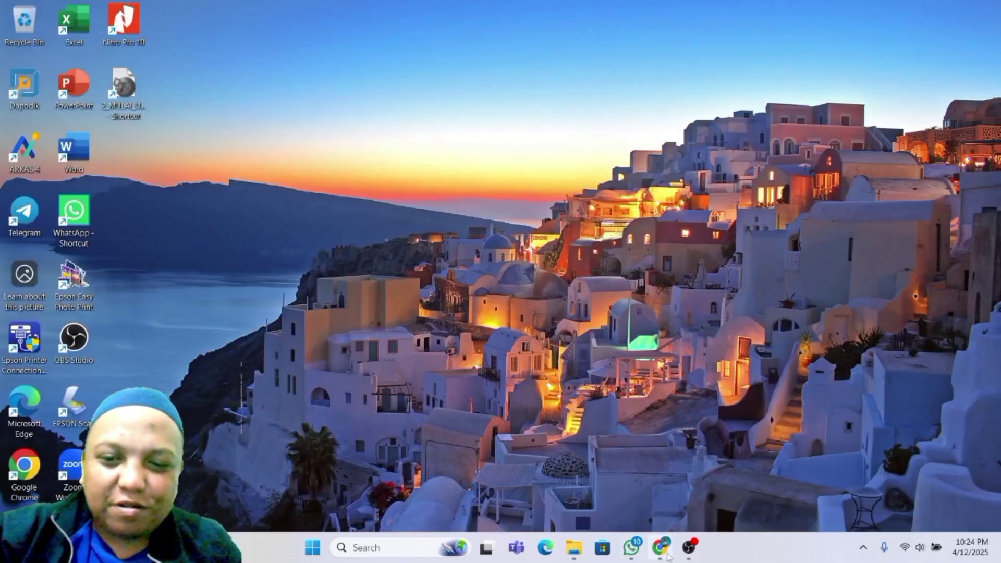
# Switch to Chrome, open pip.kemdikbud.go.id in a new tab and follow its link to the relocated SIPINTAR home page
pyautogui.click(660, 547)
pyautogui.click(346, 13)
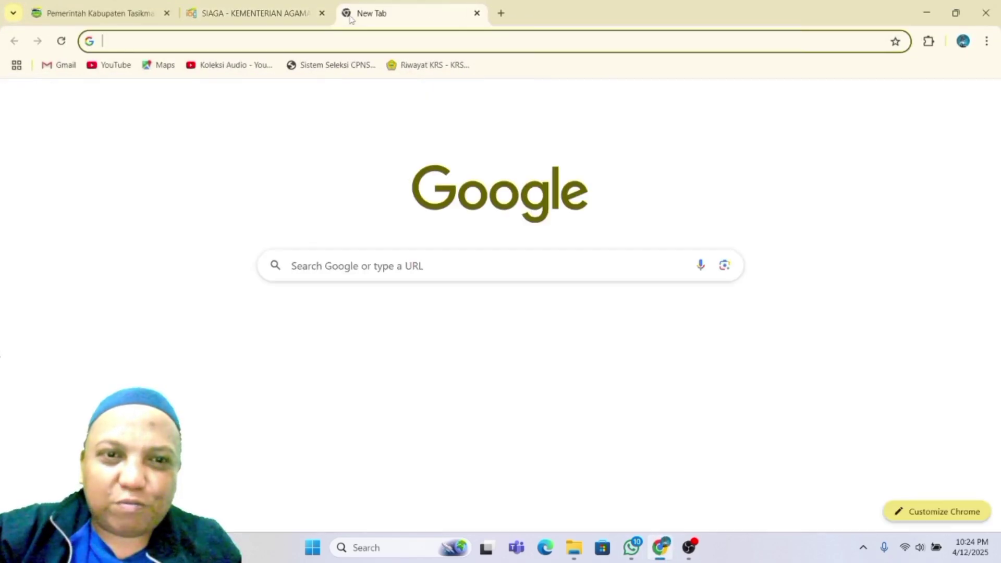
pyautogui.write('pip')
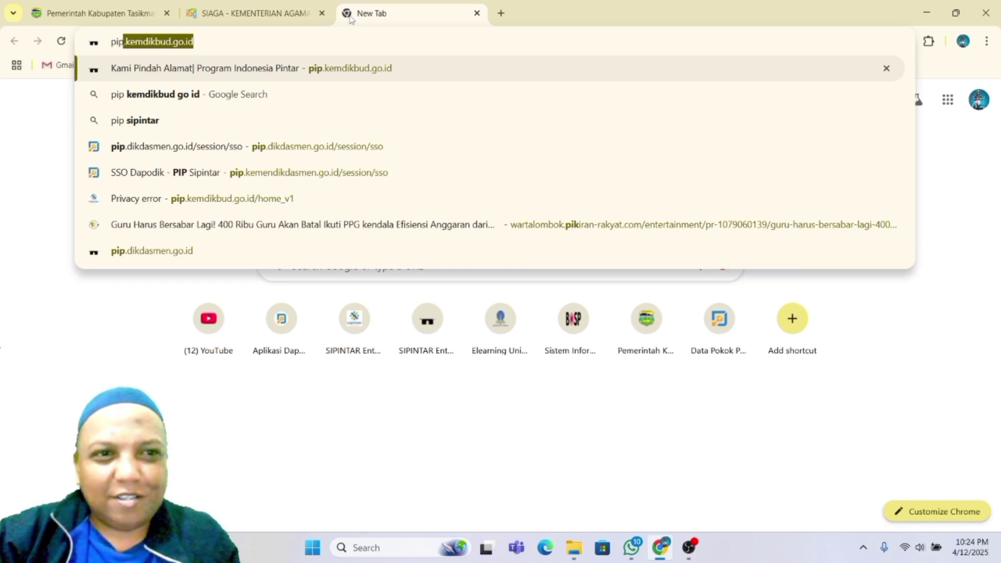
pyautogui.press('Return')
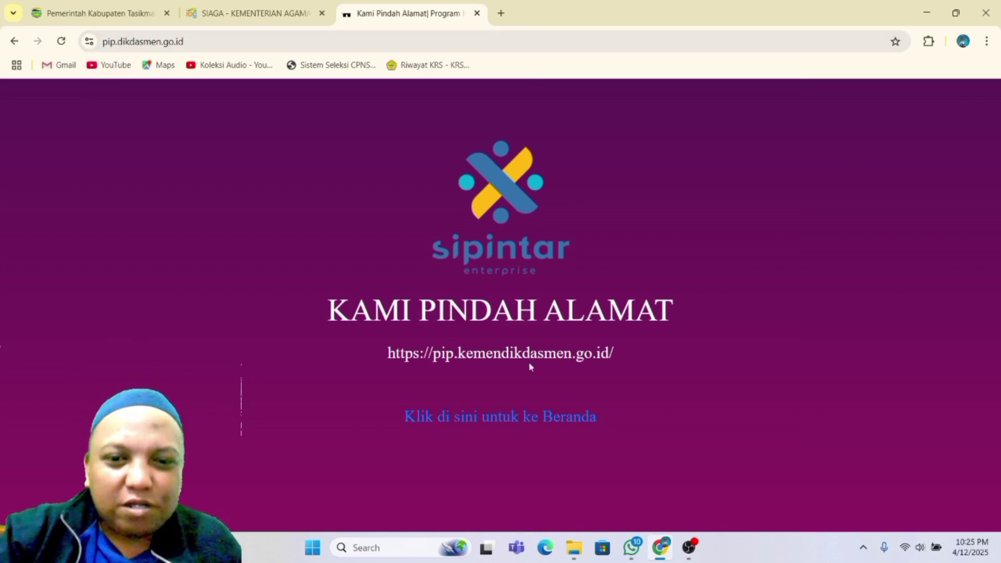
pyautogui.click(501, 420)
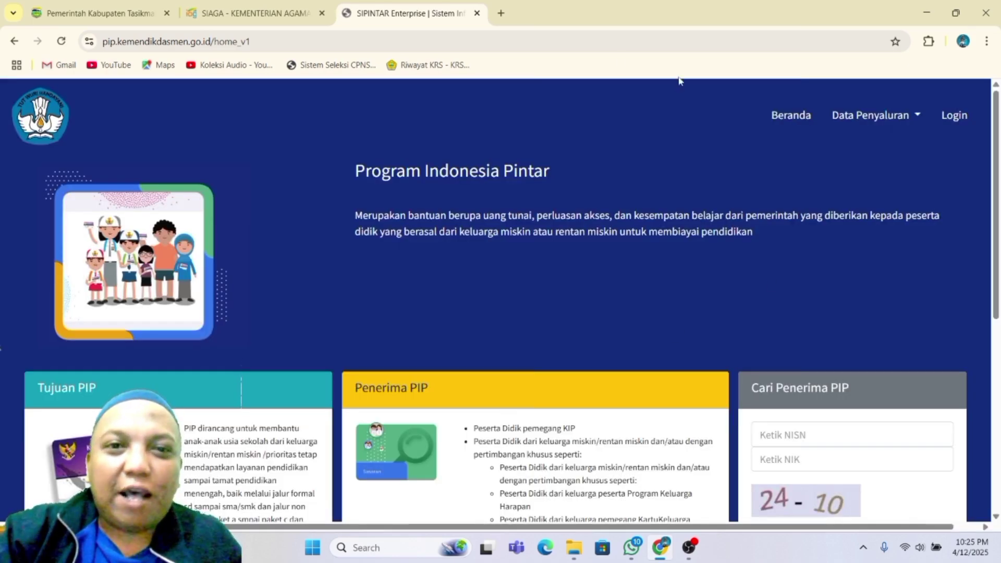
pyautogui.click(500, 14)
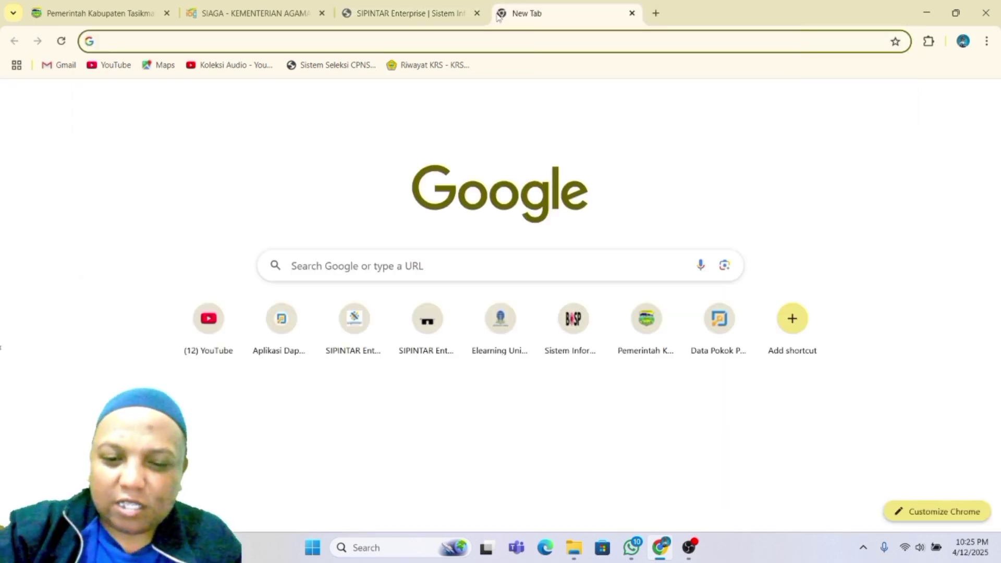
pyautogui.write('pip.kemdikbud.go.id')
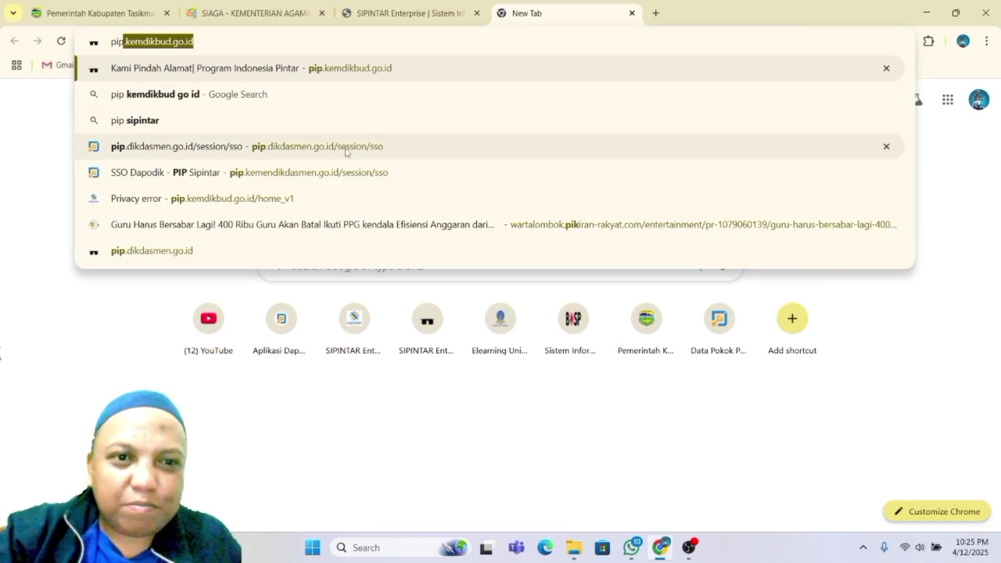
pyautogui.click(632, 13)
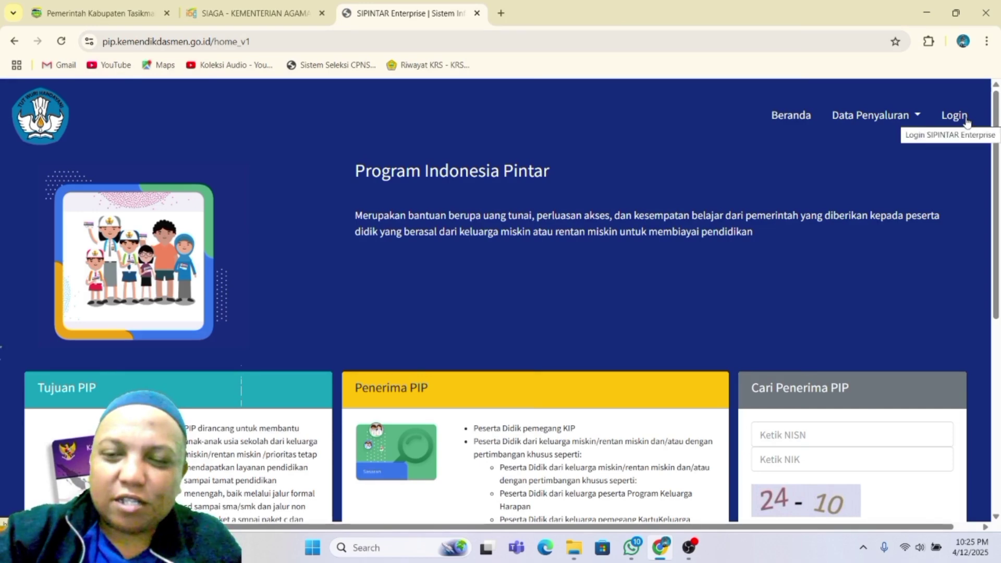
# Examine the Cari Penerima PIP form on the home page, including its NISN, NIK and calculation fields
pyautogui.scroll(-4, 849, 311)
pyautogui.scroll(3, 849, 312)
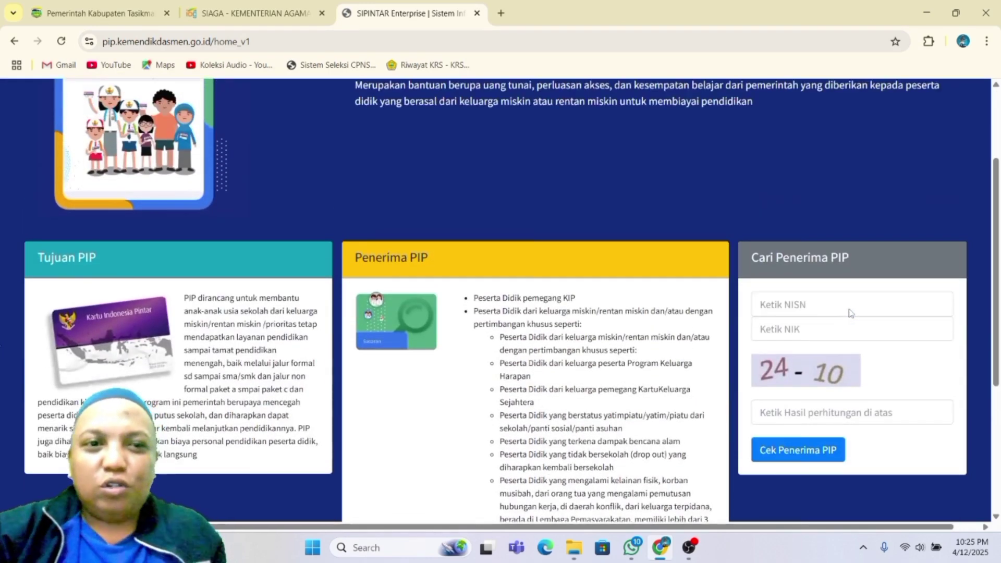
pyautogui.click(791, 368)
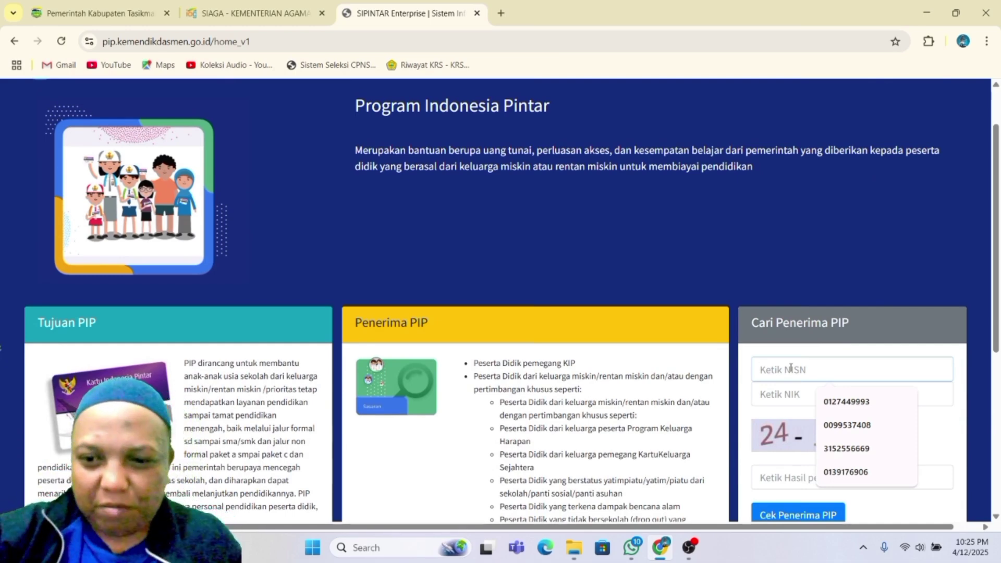
pyautogui.scroll(-1, 791, 369)
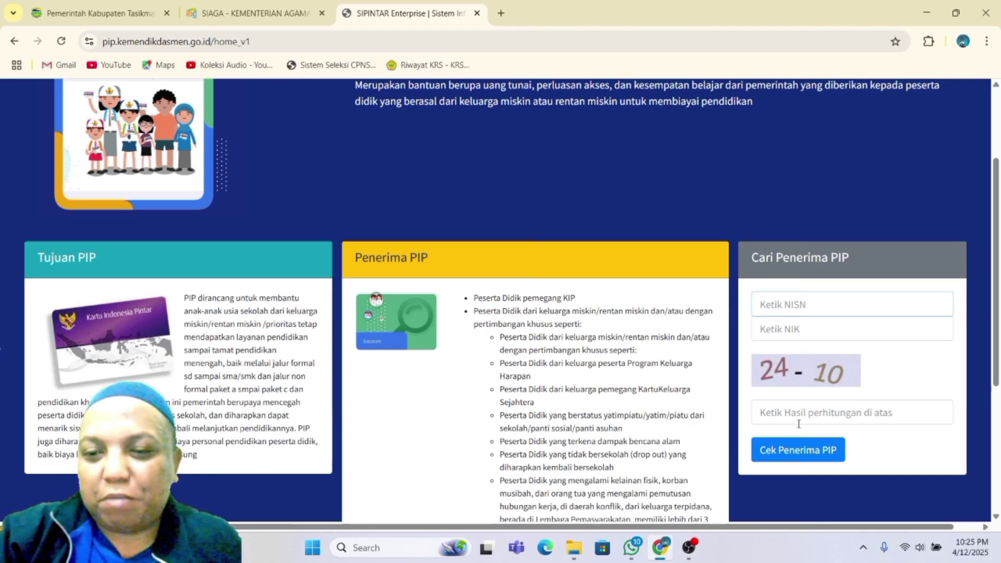
pyautogui.scroll(3, 798, 424)
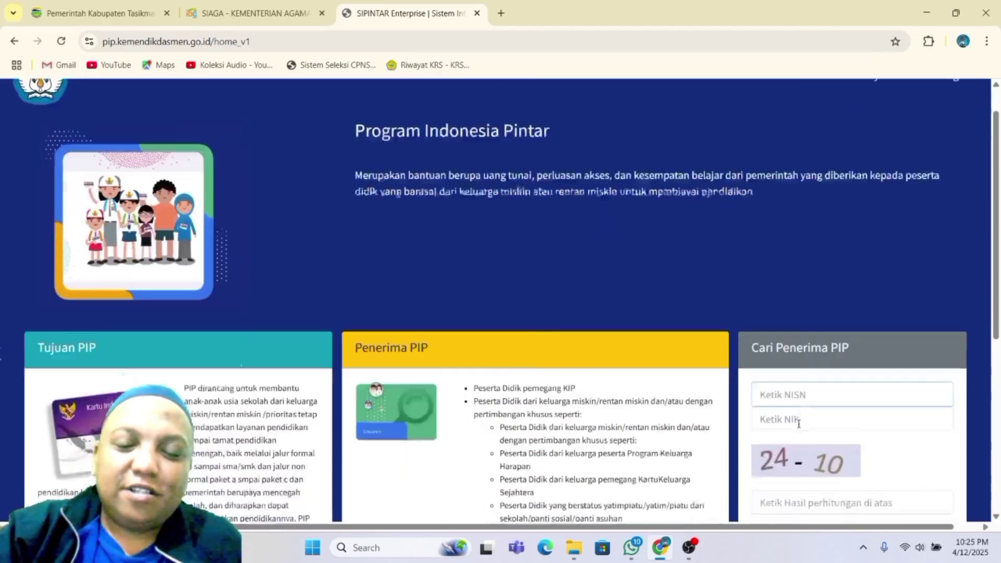
pyautogui.scroll(-5, 308, 243)
pyautogui.scroll(5, 308, 243)
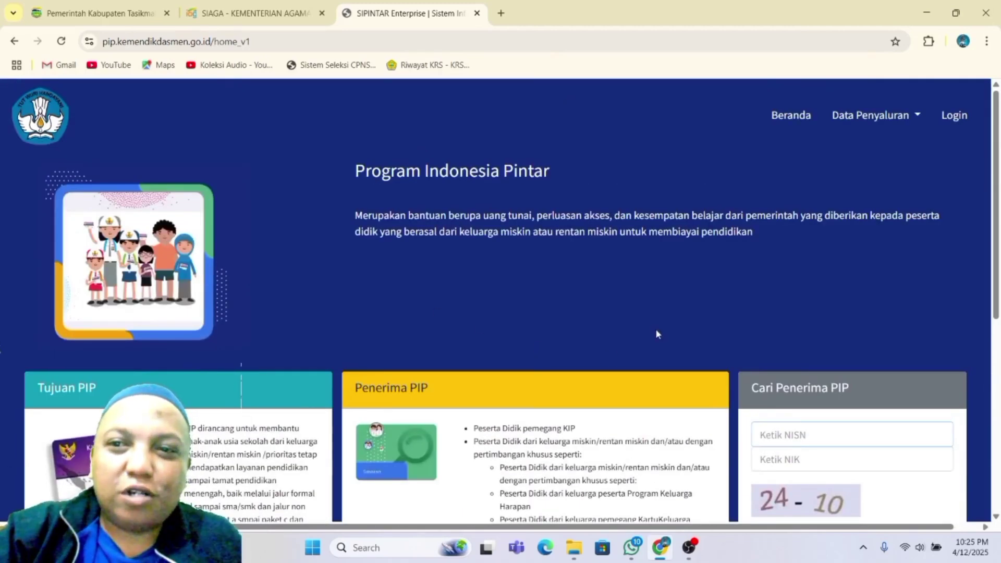
# Open the SIPINTAR login page, set Login Sebagai to Sekolah and choose the SSO Dapodik login
pyautogui.click(959, 130)
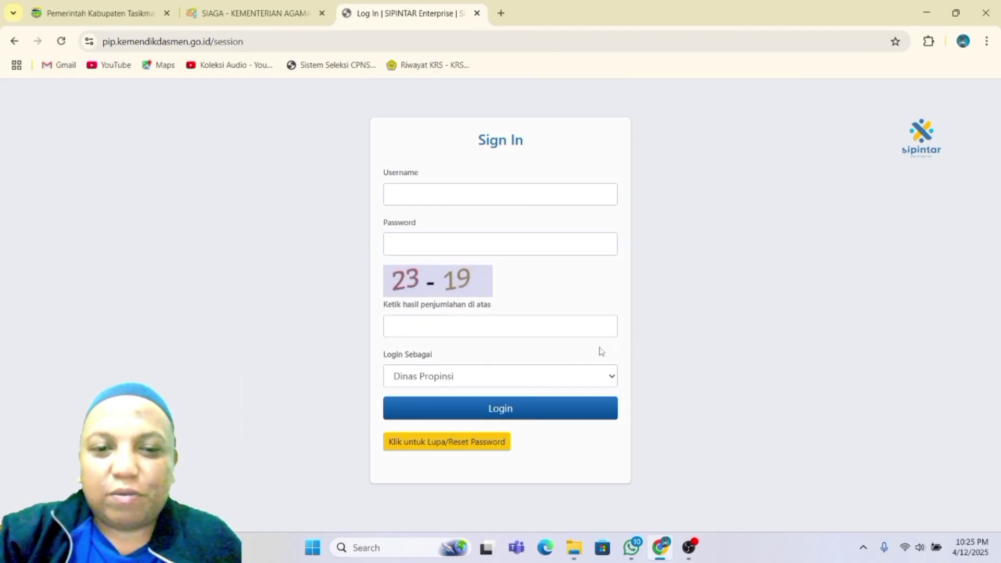
pyautogui.click(518, 379)
pyautogui.click(495, 432)
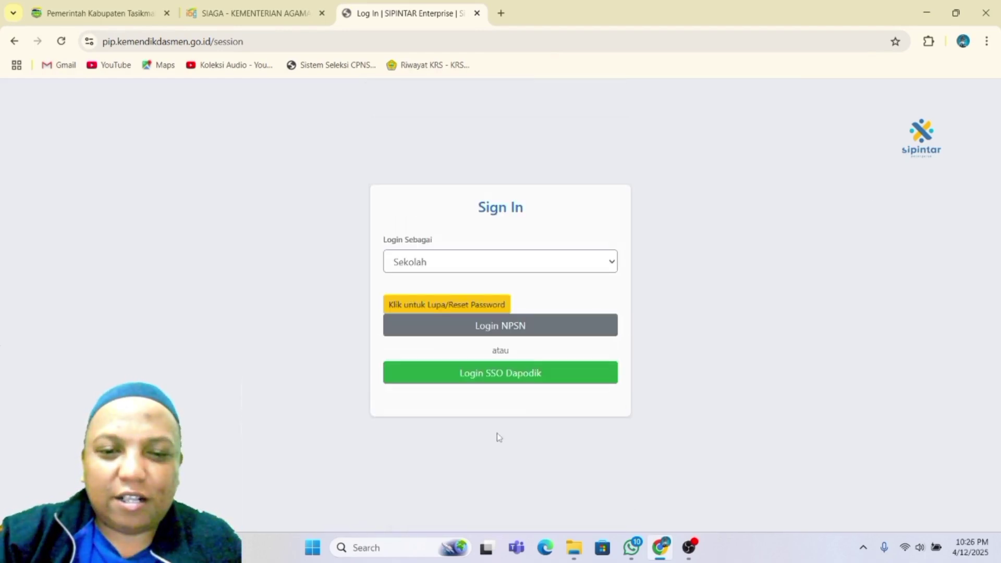
pyautogui.click(508, 380)
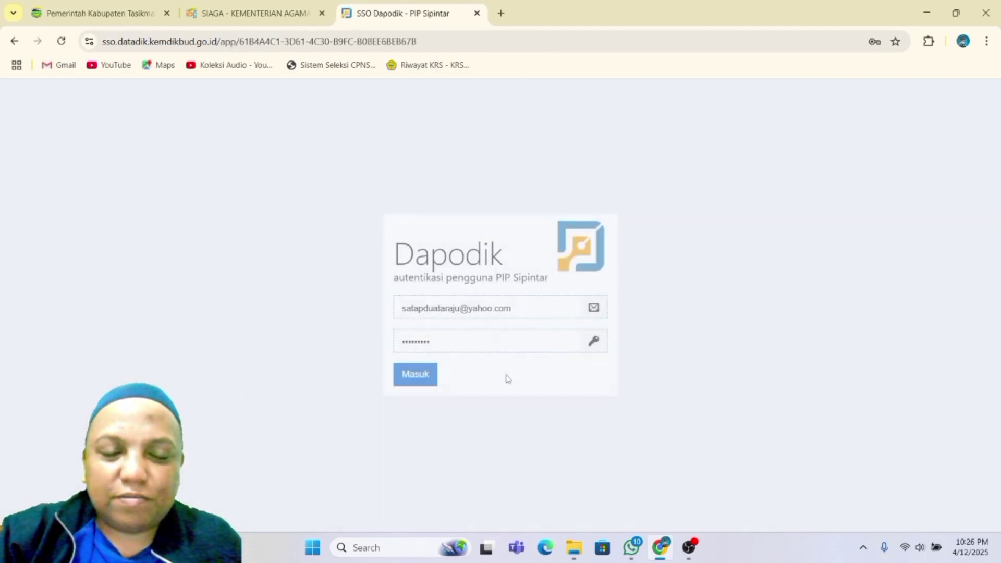
# Replace the filled-in account with the school's saved account e-mail and password, and sign in
pyautogui.moveTo(539, 309); pyautogui.dragTo(110, 282)
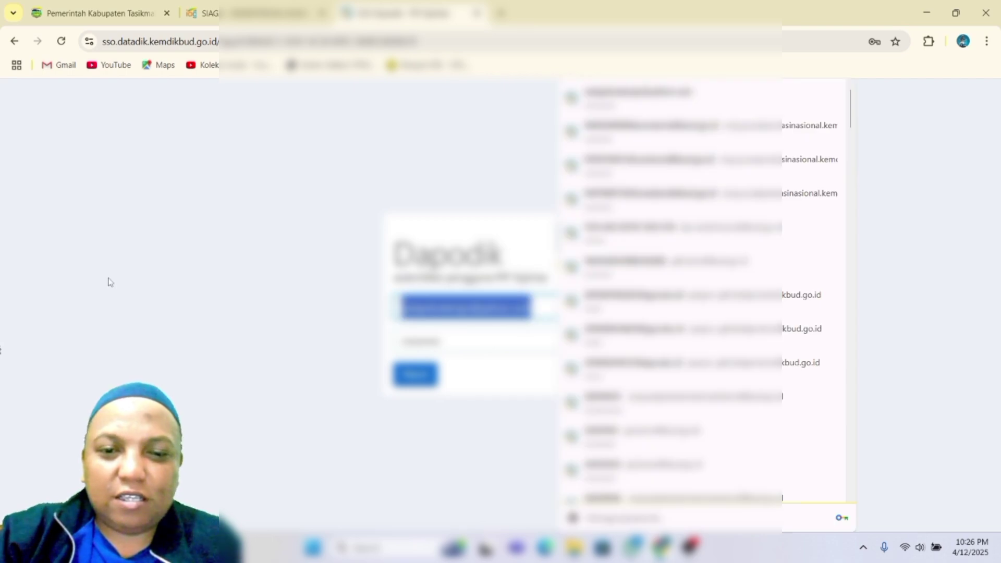
pyautogui.write('sdn')
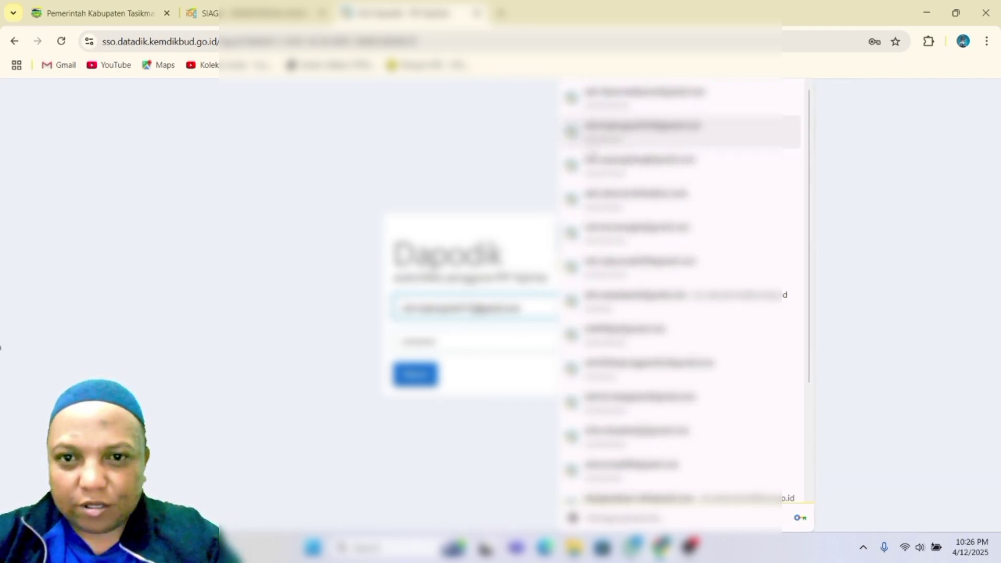
pyautogui.click(641, 131)
pyautogui.click(409, 374)
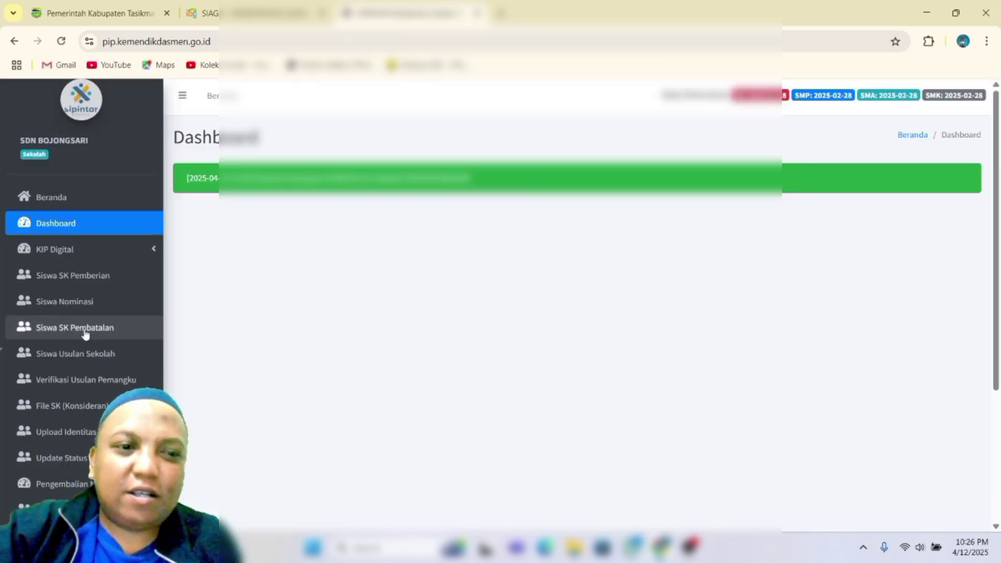
# Check the Siswa Nominasi page, and open the Siswa SK Pemberian list to look over its first students
pyautogui.click(77, 308)
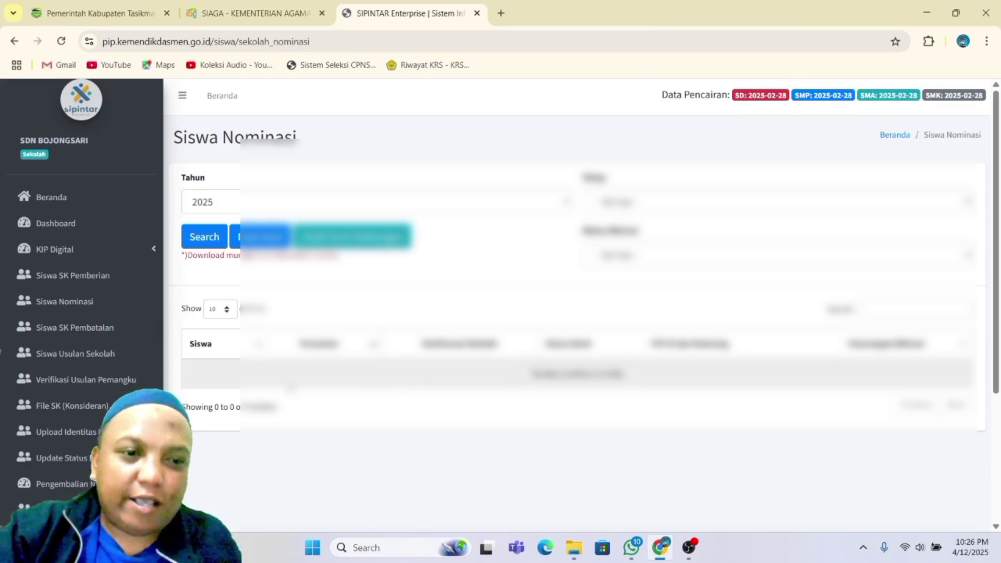
pyautogui.click(81, 304)
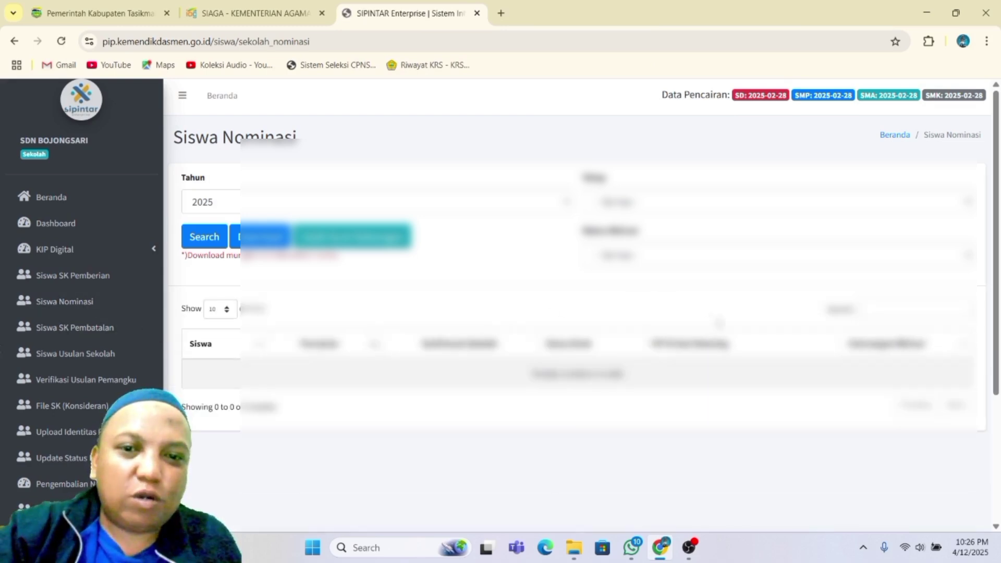
pyautogui.click(98, 275)
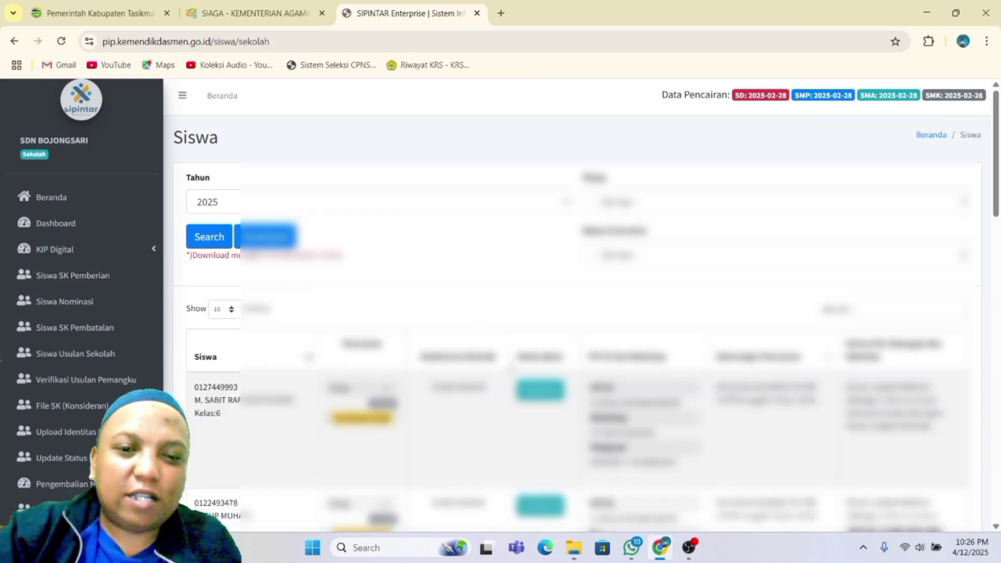
pyautogui.scroll(-4, 512, 366)
pyautogui.scroll(4, 512, 368)
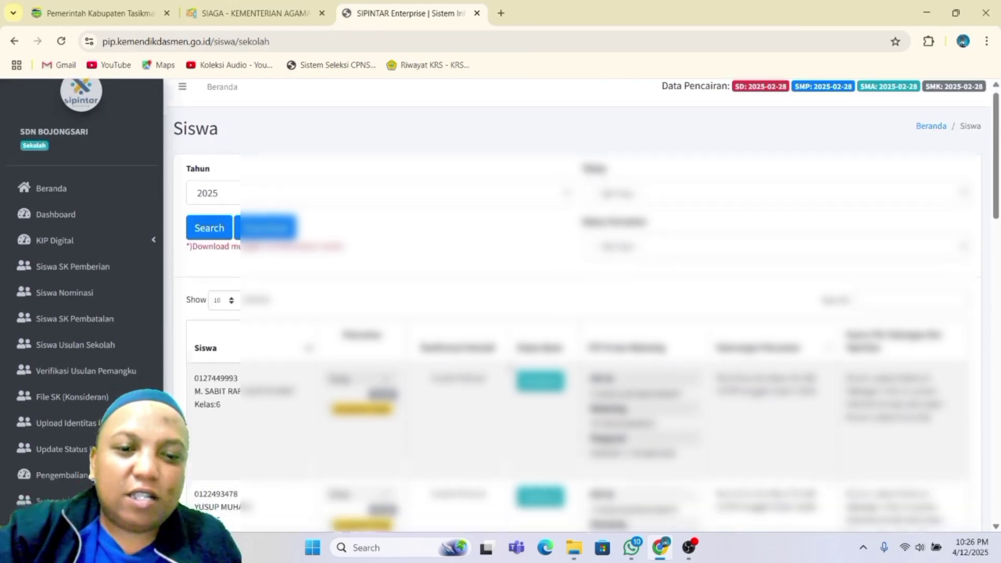
pyautogui.scroll(-4, 512, 367)
pyautogui.scroll(3, 512, 367)
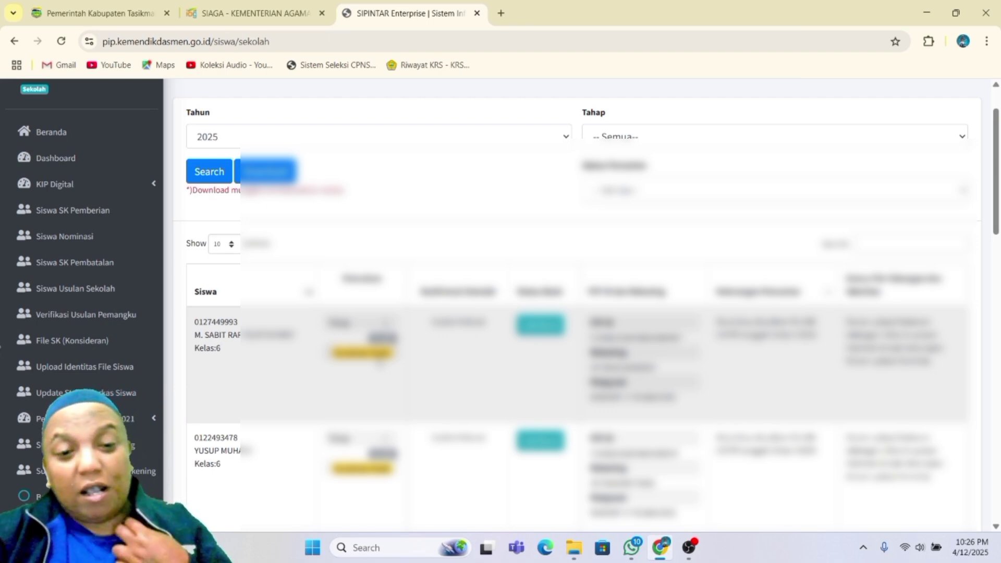
# Review the remaining students in the 2025 SK Pemberian list, including the second page
pyautogui.scroll(-15, 380, 361)
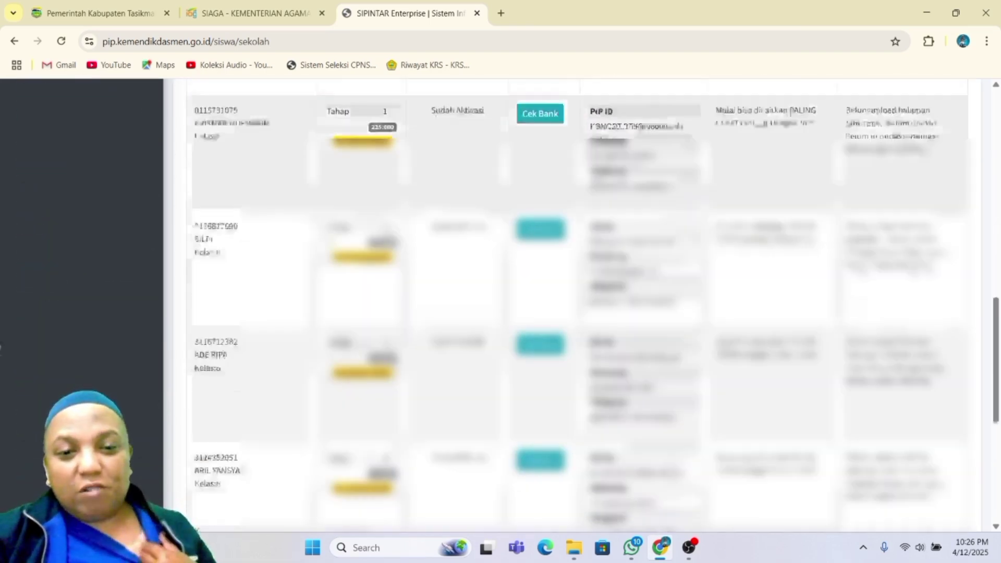
pyautogui.scroll(-3, 380, 360)
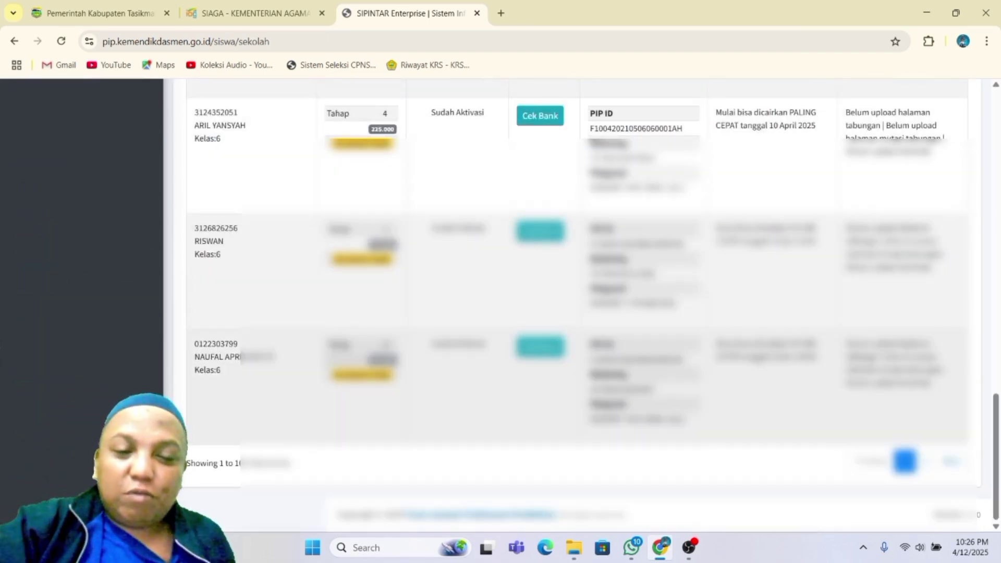
pyautogui.scroll(2, 540, 407)
pyautogui.scroll(-2, 540, 408)
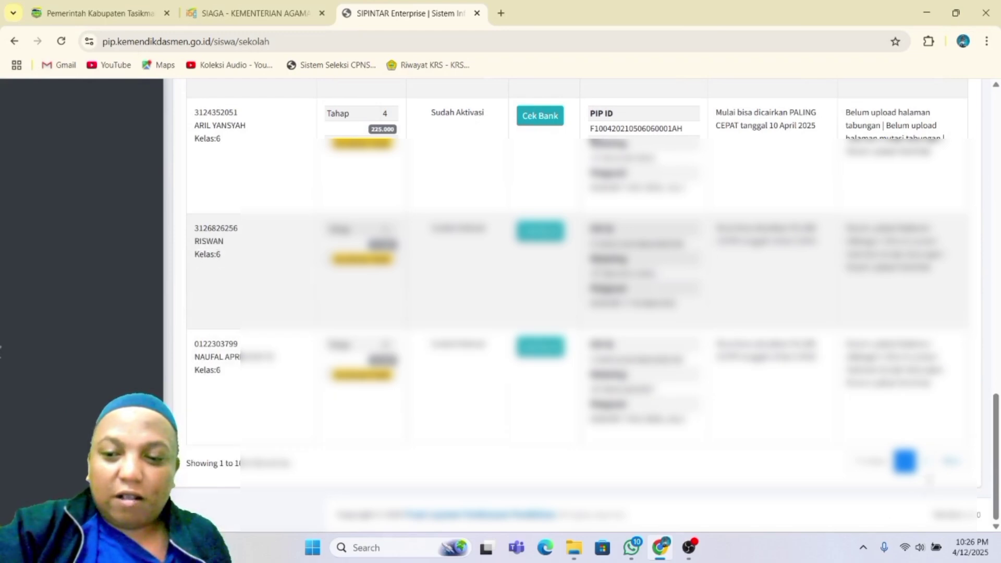
pyautogui.click(929, 460)
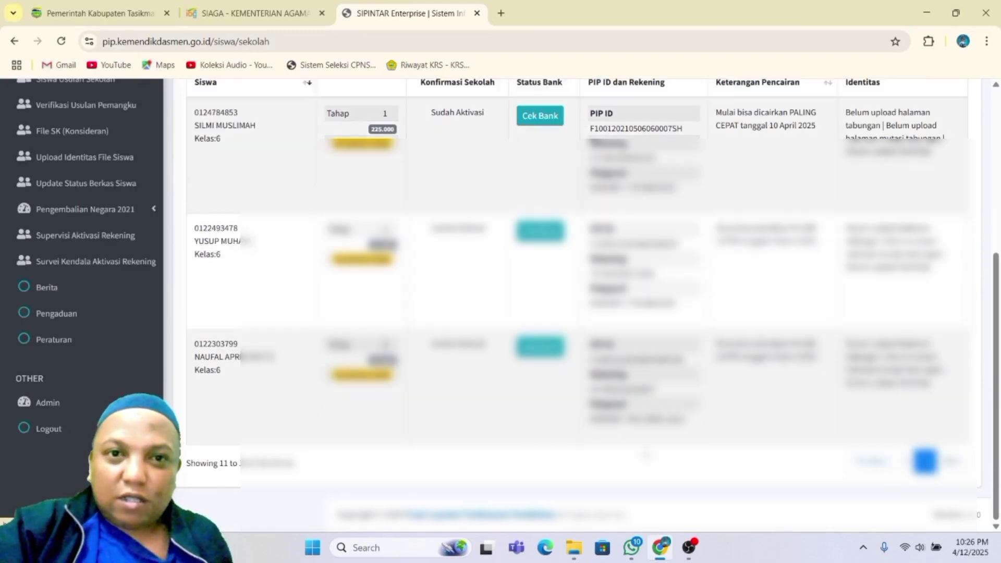
pyautogui.scroll(5, 928, 460)
pyautogui.scroll(-1, 62, 414)
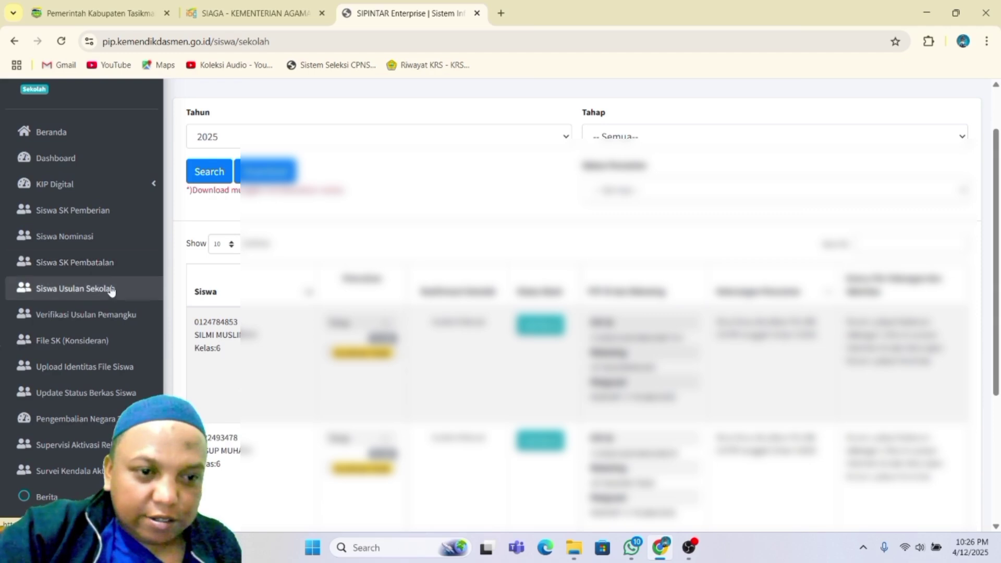
# Open the File SK (Konsideran) list and filter it to Tahun 2025
pyautogui.click(117, 343)
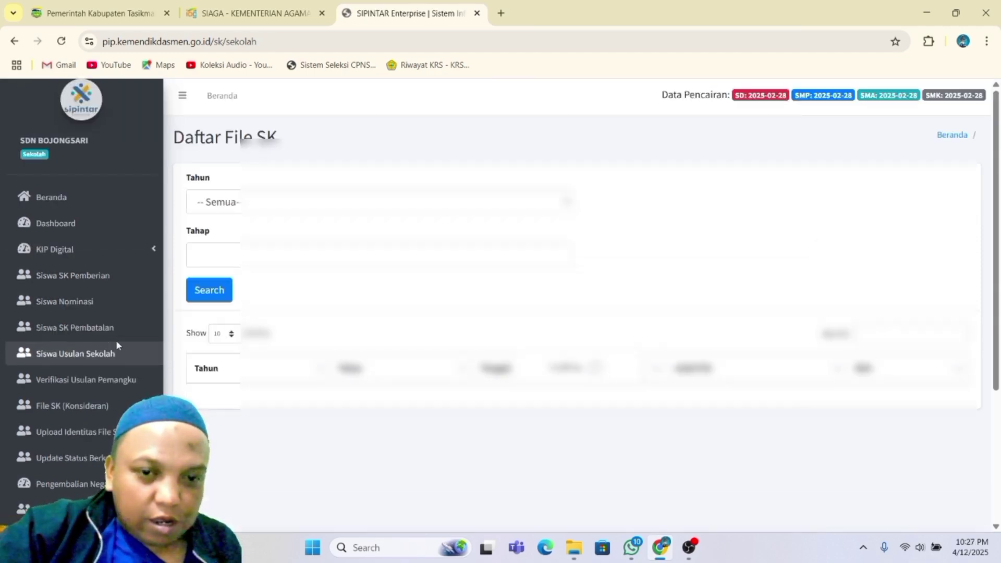
pyautogui.click(268, 206)
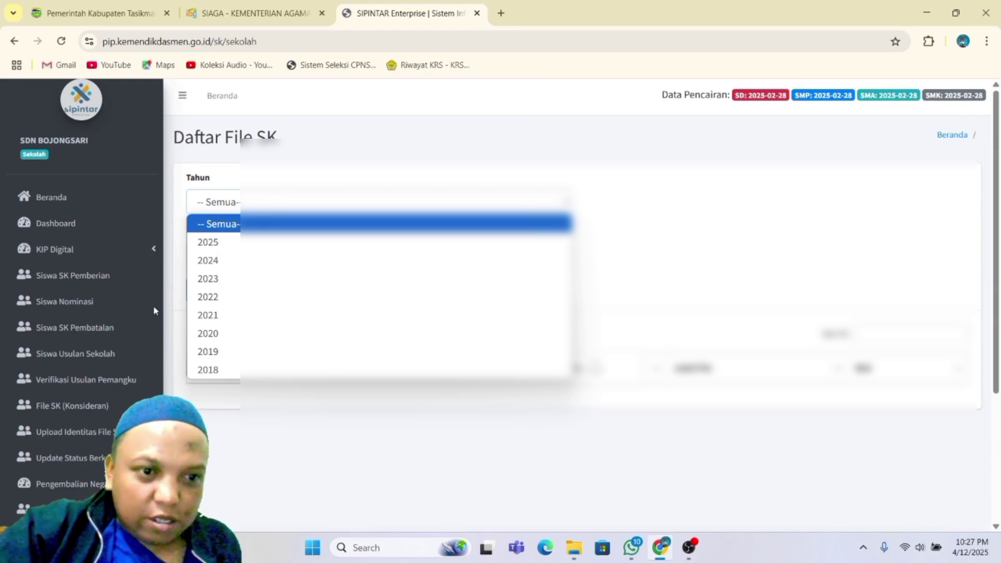
pyautogui.press('Down')
pyautogui.press('Return')
pyautogui.scroll(-1, 119, 396)
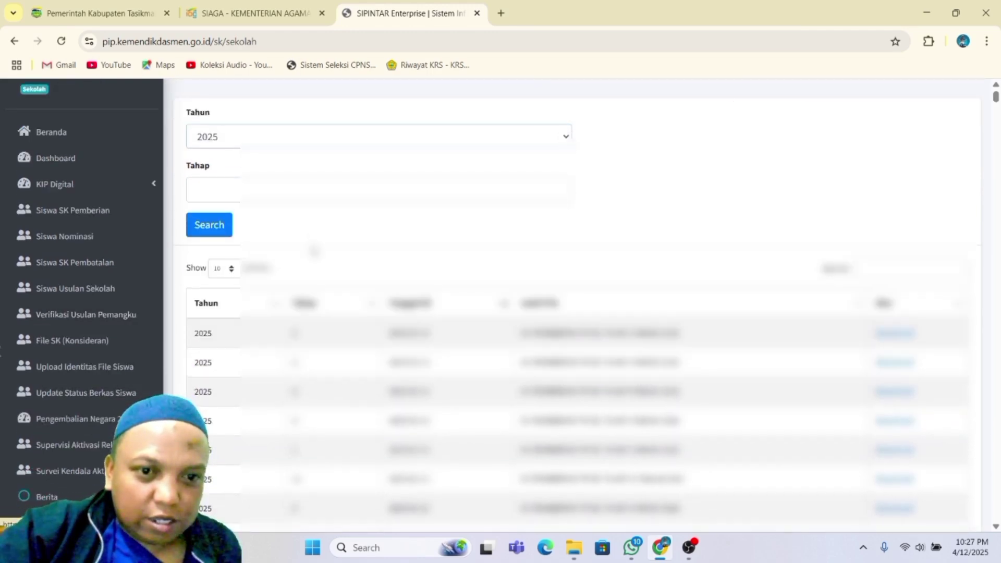
pyautogui.click(310, 183)
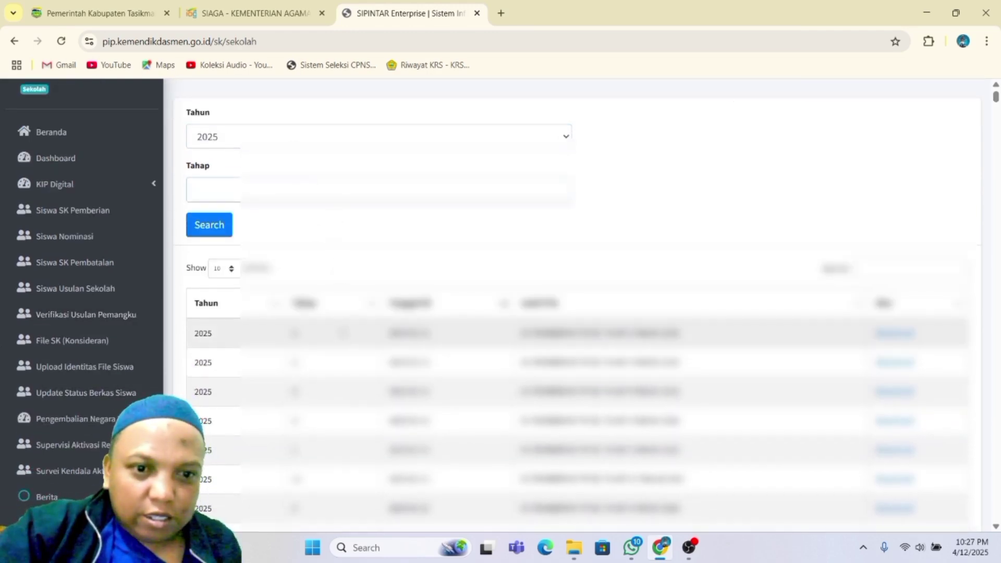
# Look through the 2025 SK files and download SK PEMBERIAN PIP SD TAHAP 12 TAHUN 2025
pyautogui.scroll(-2, 343, 338)
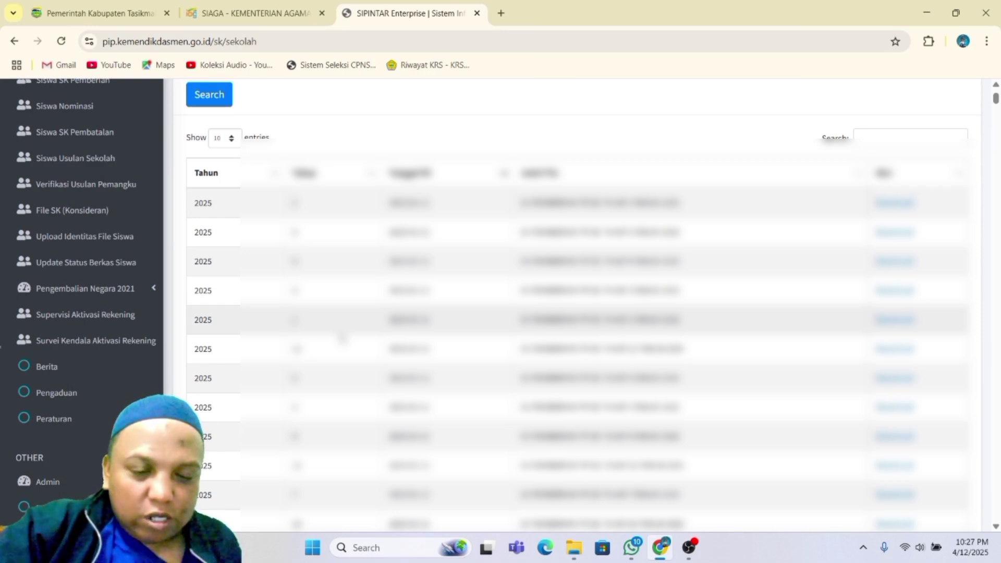
pyautogui.scroll(-1, 353, 385)
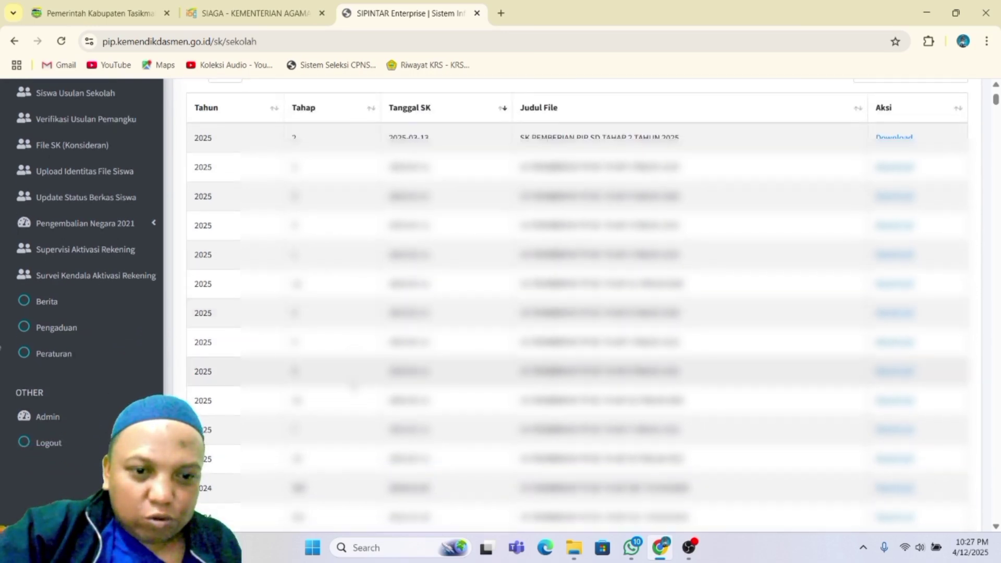
pyautogui.scroll(-2, 353, 385)
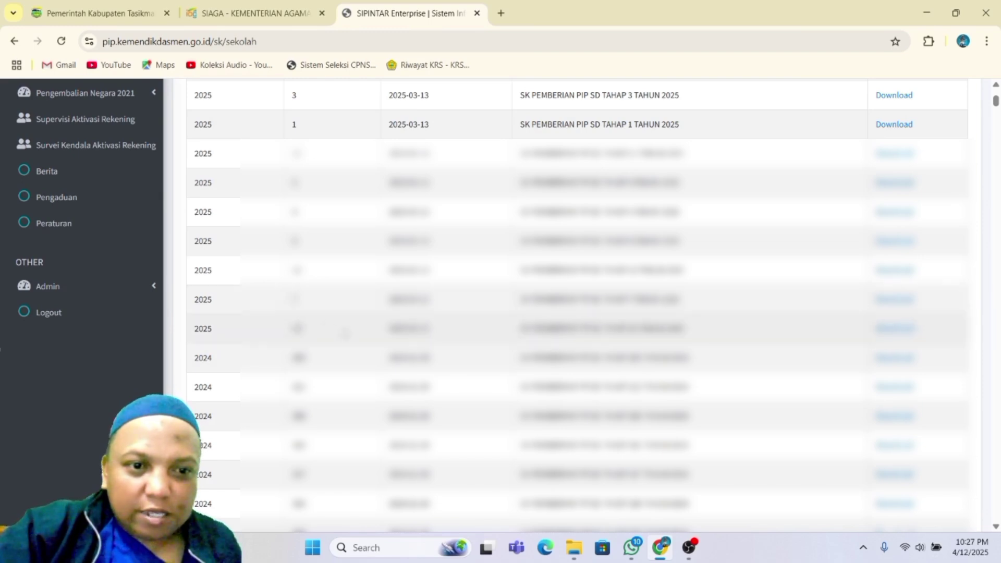
pyautogui.scroll(2, 333, 315)
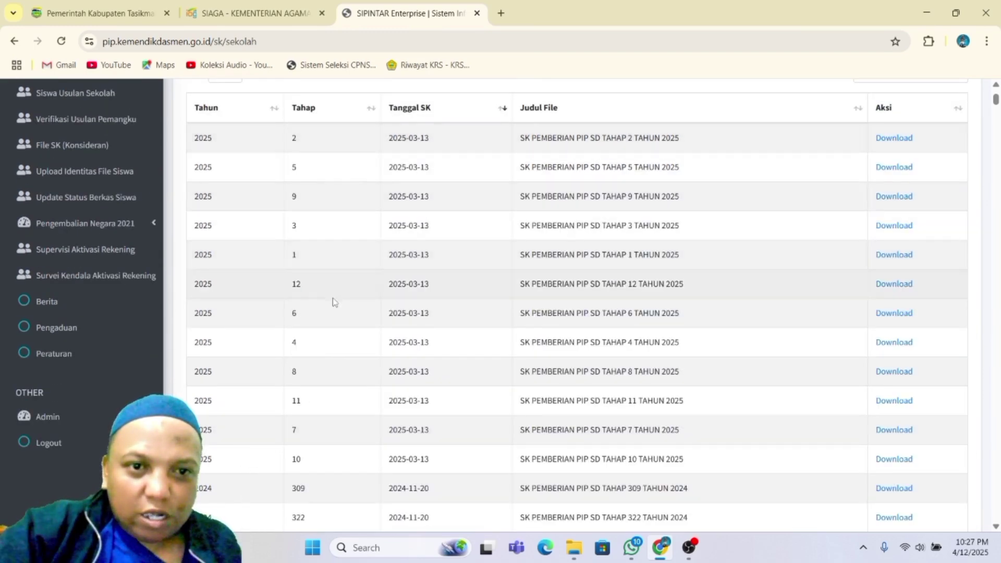
pyautogui.scroll(-1, 347, 351)
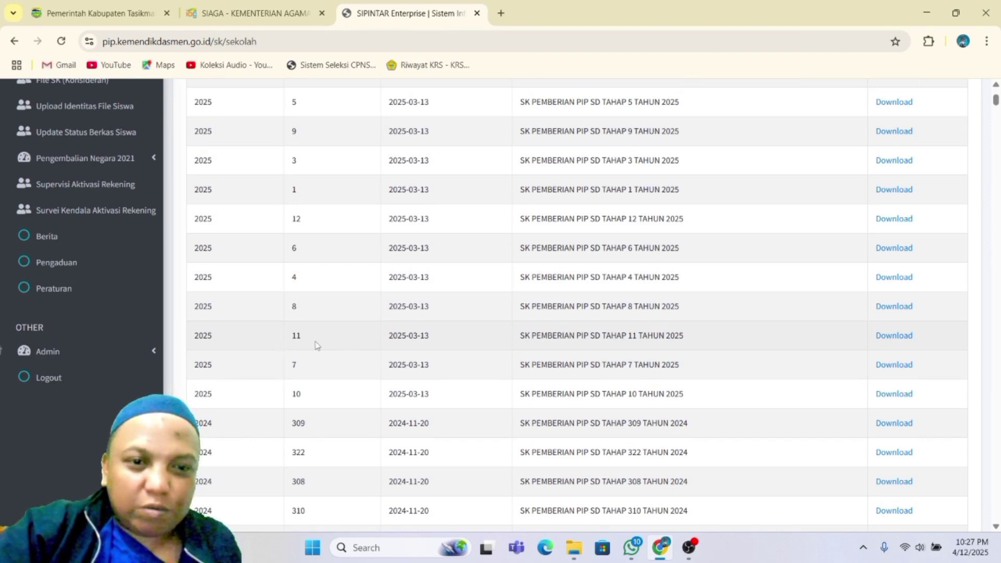
pyautogui.scroll(1, 317, 345)
pyautogui.scroll(-1, 317, 345)
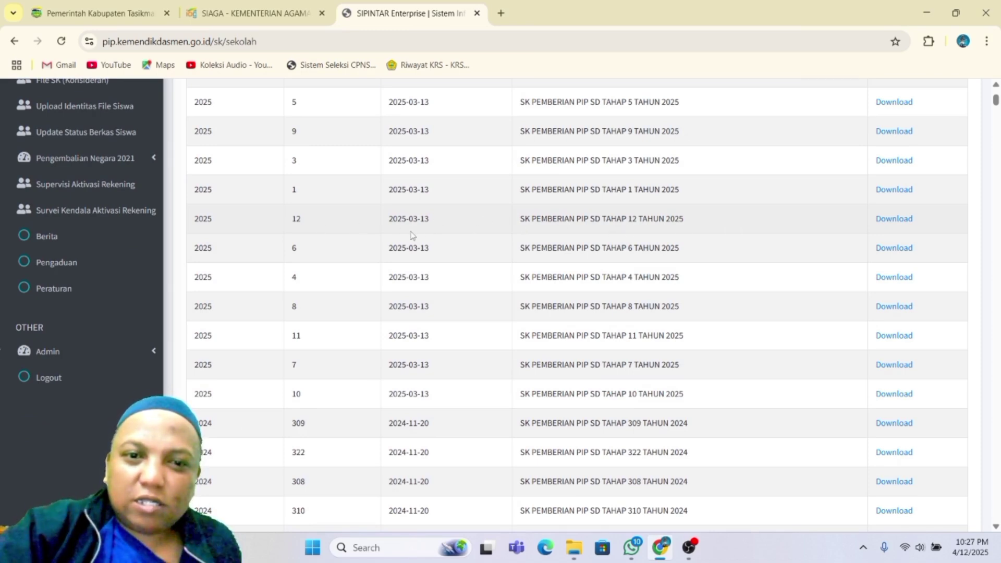
pyautogui.click(908, 228)
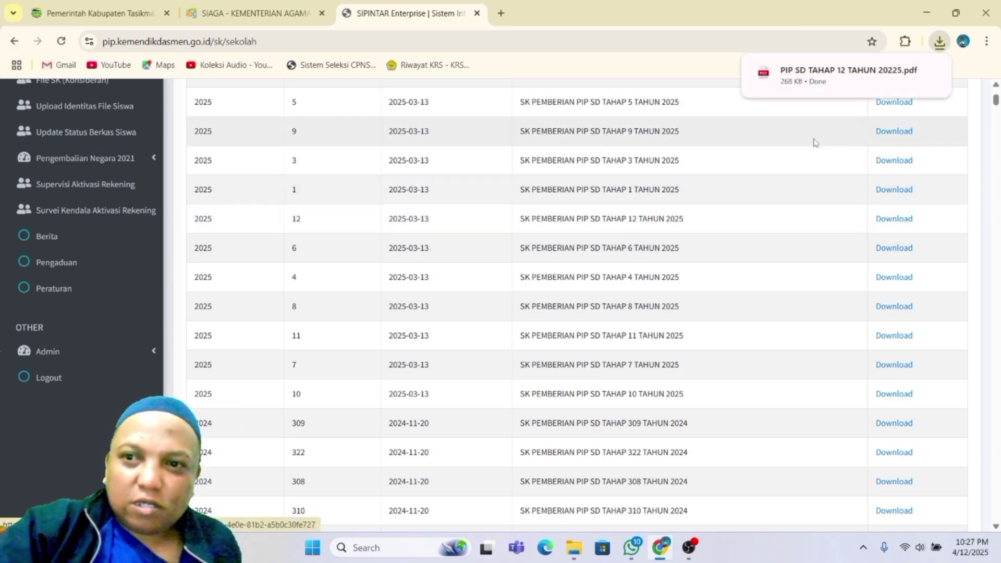
# Return to the Siswa SK Pemberian list and review the 2025 students' disbursement, account and file status details
pyautogui.scroll(5, 716, 218)
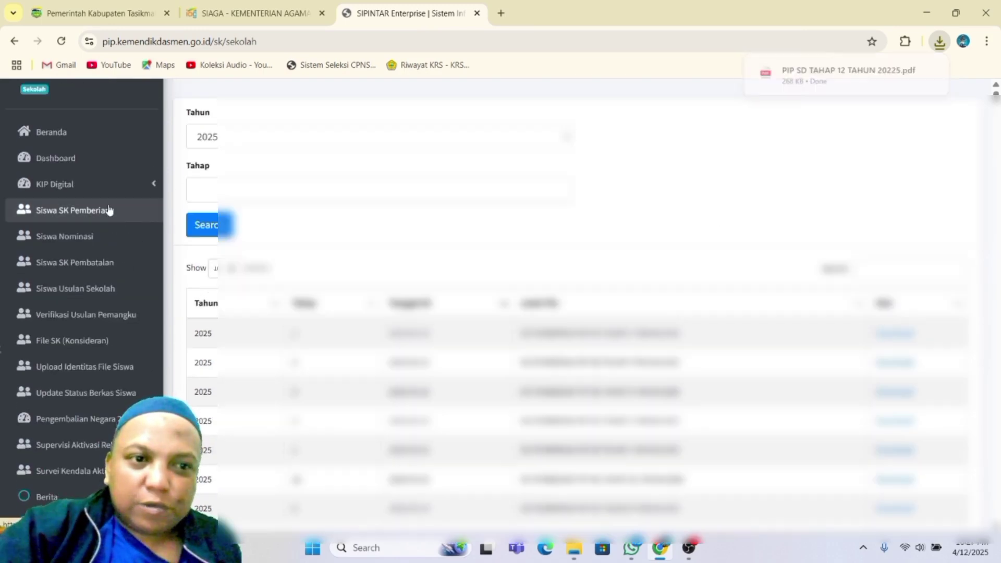
pyautogui.click(109, 210)
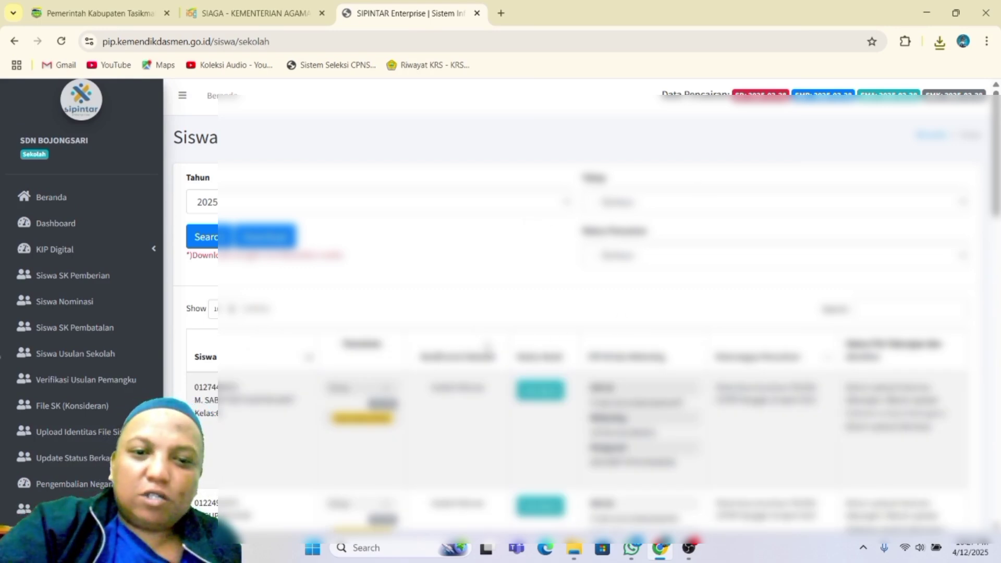
pyautogui.scroll(-3, 487, 345)
pyautogui.scroll(1, 487, 345)
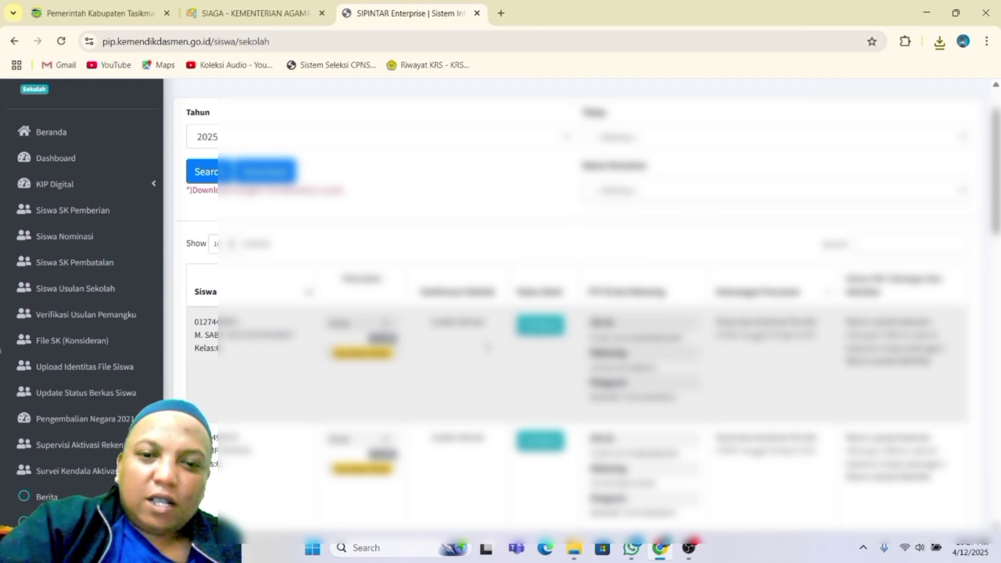
pyautogui.scroll(-4, 487, 346)
pyautogui.scroll(5, 487, 346)
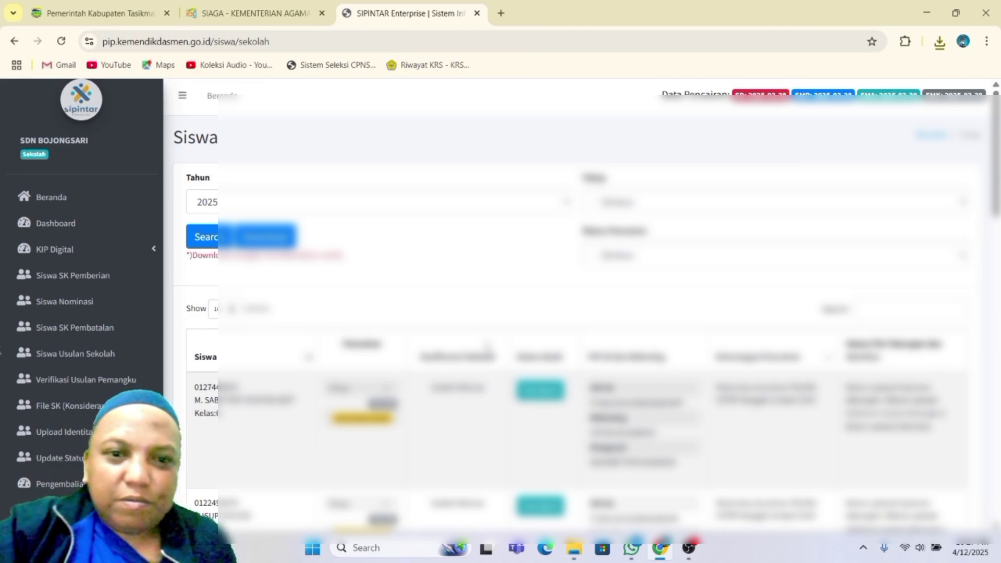
pyautogui.scroll(-4, 487, 347)
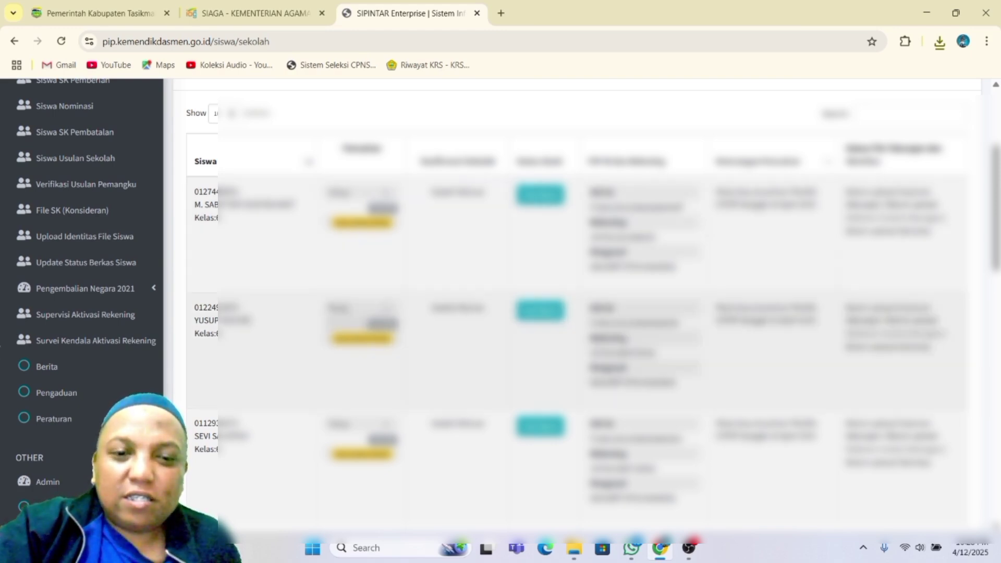
pyautogui.scroll(-5, 365, 369)
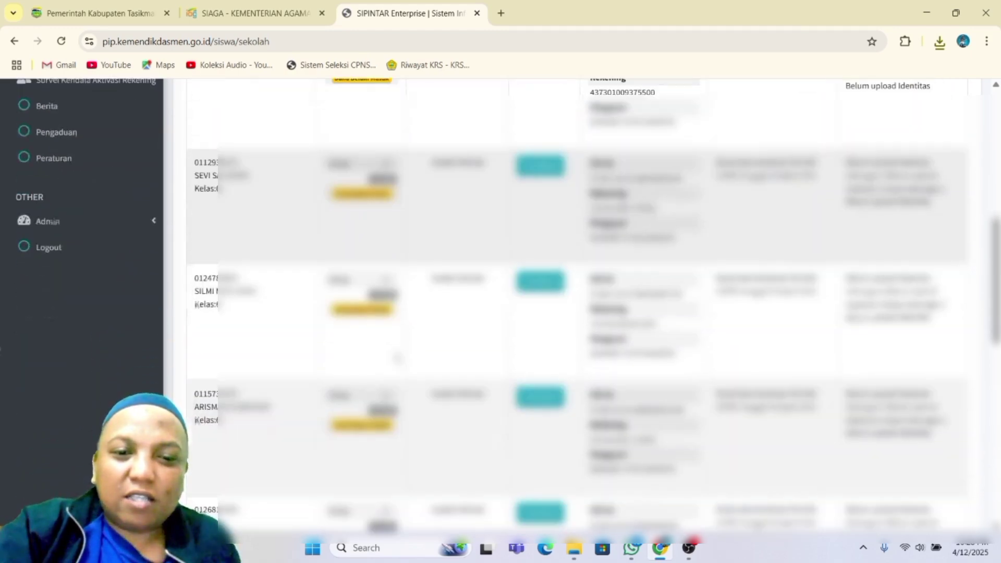
pyautogui.scroll(-6, 397, 359)
pyautogui.scroll(6, 398, 359)
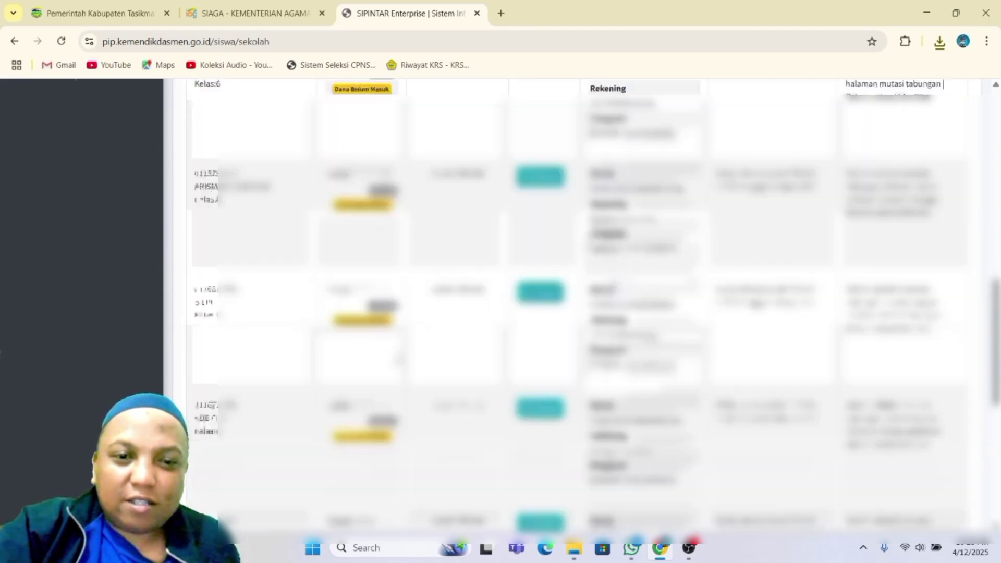
# Log out of the elementary school's account, reopen the SIPINTAR login page and choose the SSO Dapodik login
pyautogui.click(107, 257)
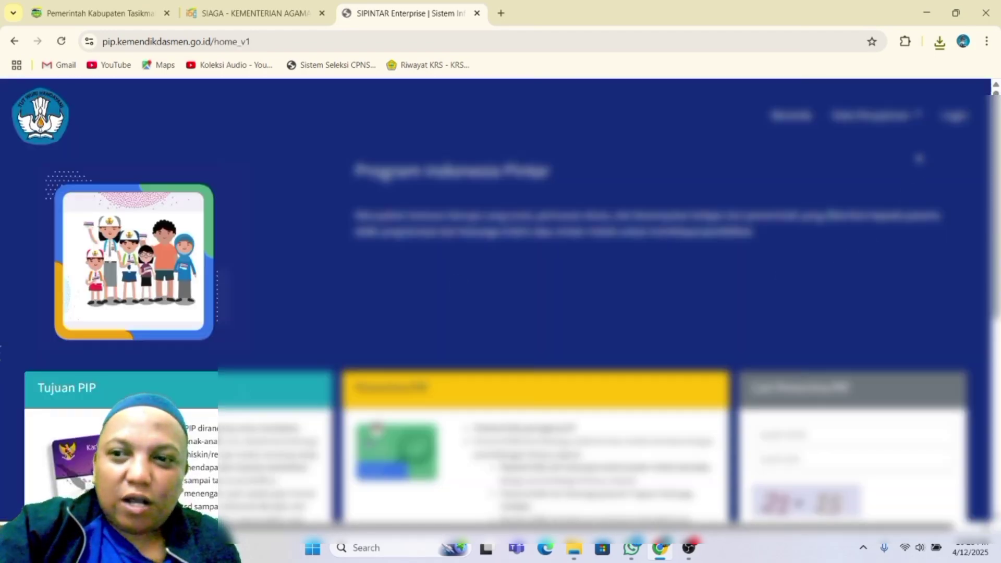
pyautogui.click(957, 116)
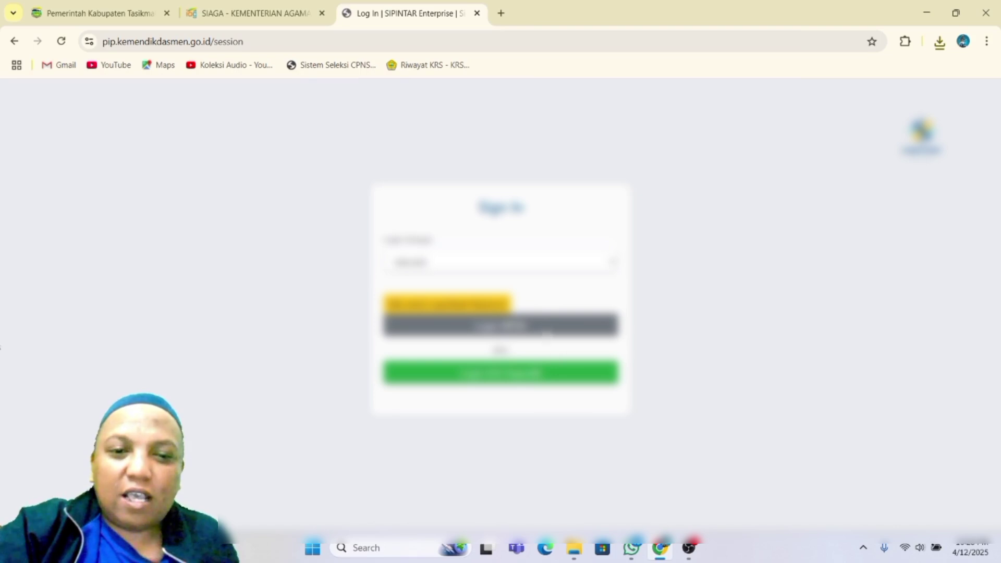
pyautogui.click(537, 326)
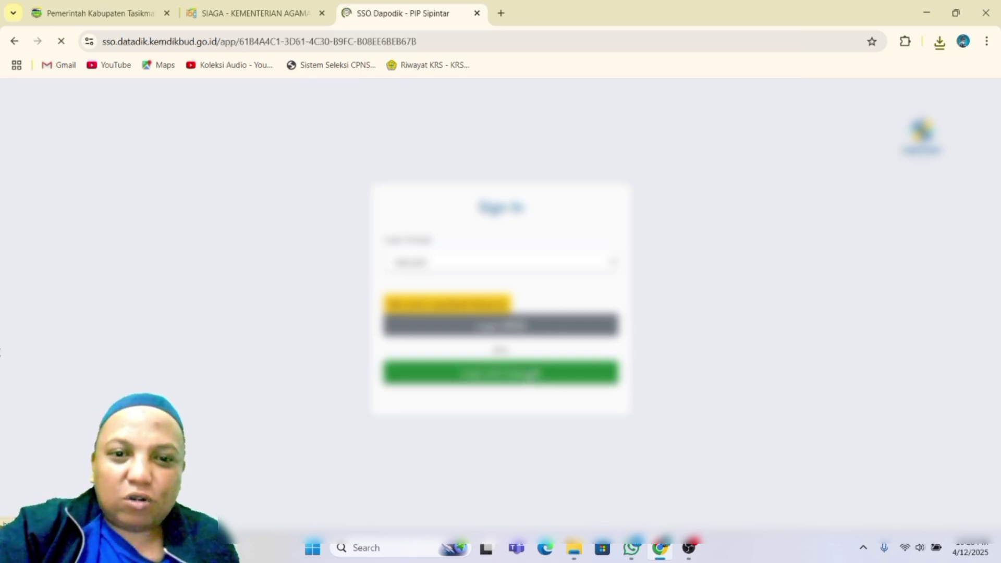
# Replace the filled-in account with the junior high school's saved account e-mail and password, and sign in
pyautogui.click(567, 308)
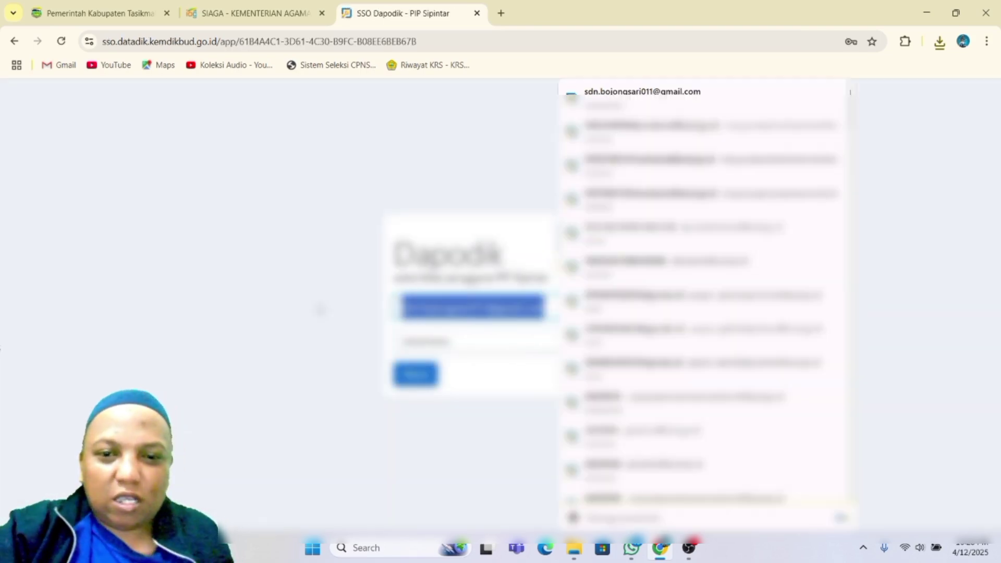
pyautogui.write('sdn')
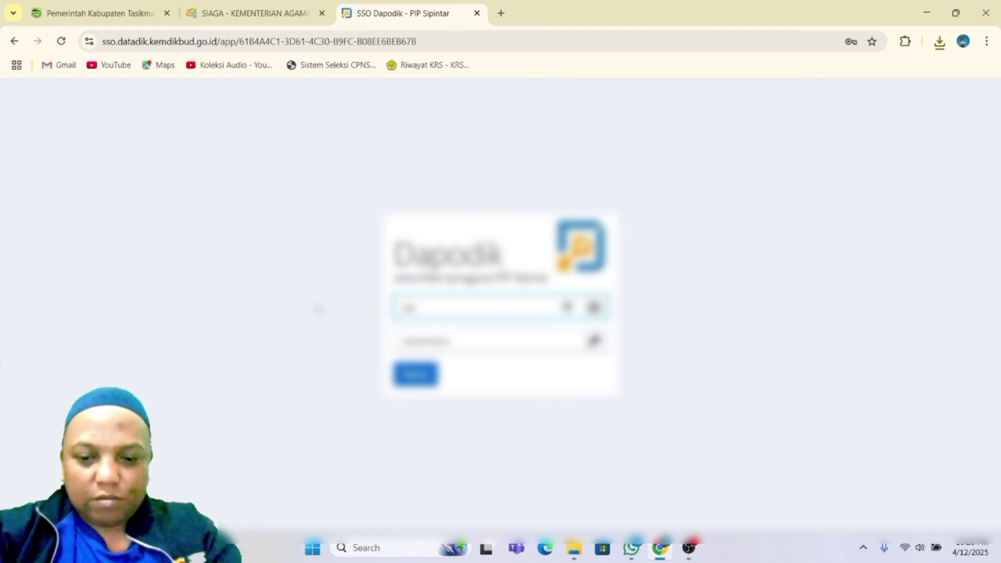
pyautogui.write('.')
pyautogui.press('BackSpace')
pyautogui.press('BackSpace')
pyautogui.write('m')
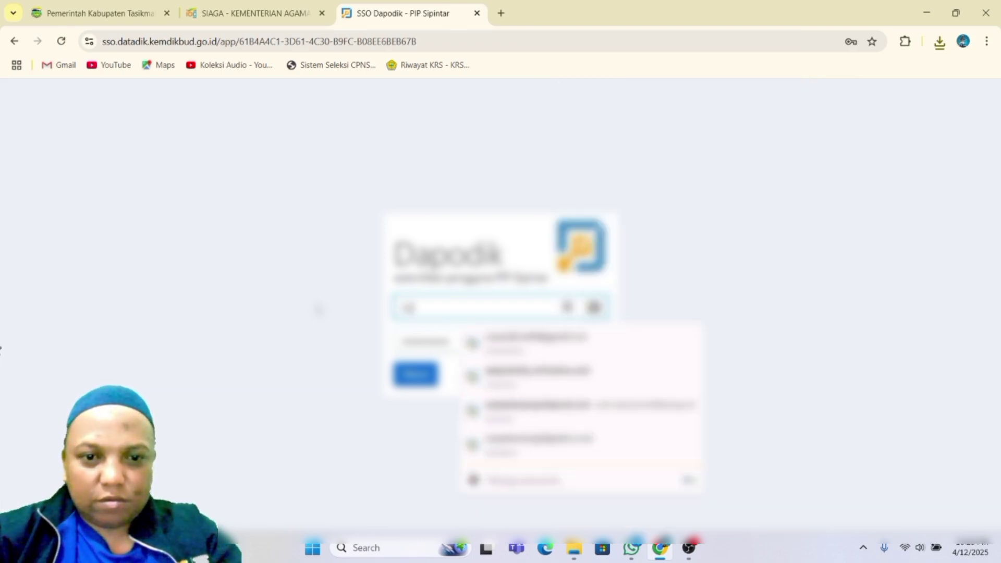
pyautogui.click(552, 451)
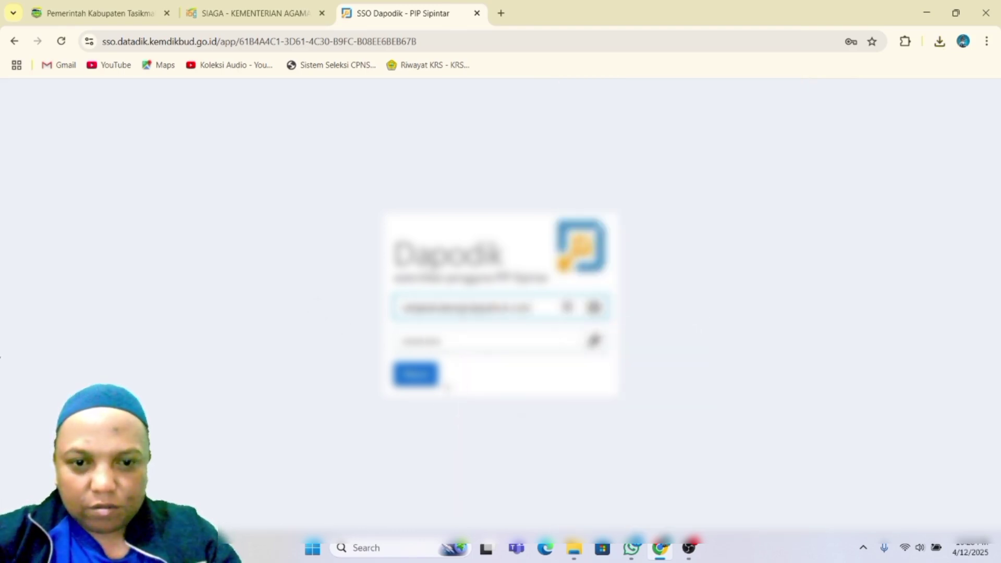
pyautogui.click(436, 385)
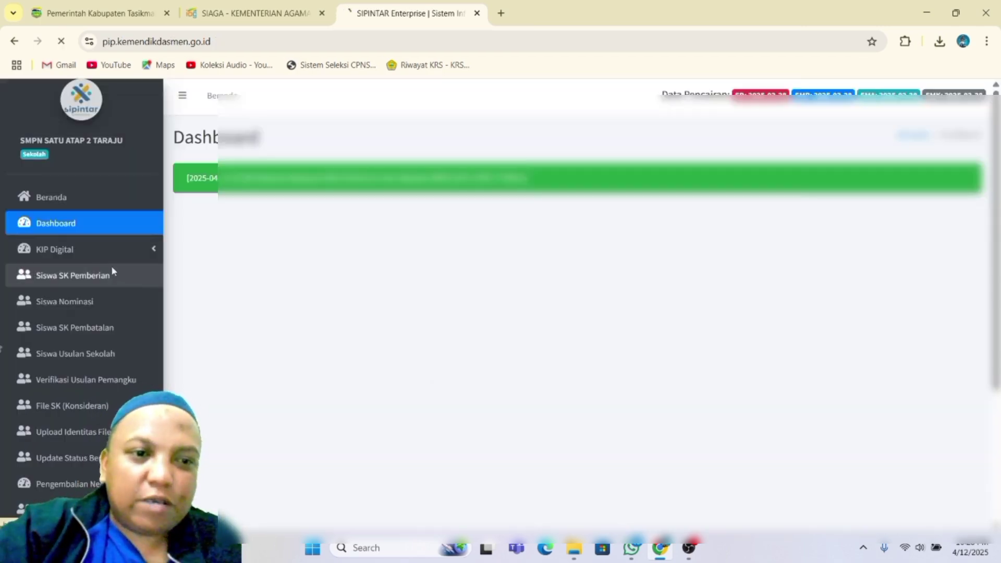
# Open the junior high school's Siswa SK Pemberian list and review its 2025 PIP students
pyautogui.click(112, 272)
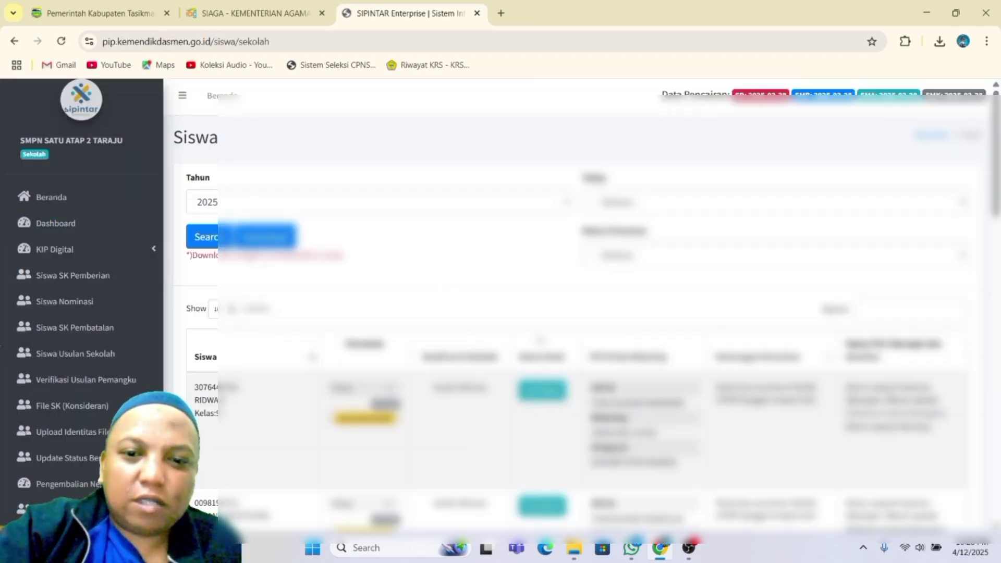
pyautogui.scroll(-3, 541, 341)
pyautogui.scroll(3, 541, 341)
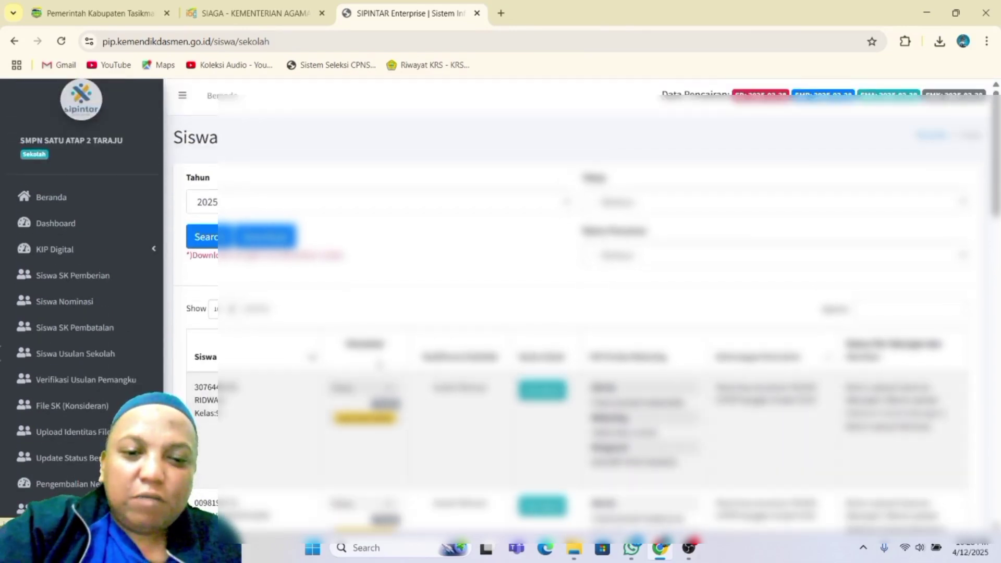
pyautogui.scroll(-9, 541, 342)
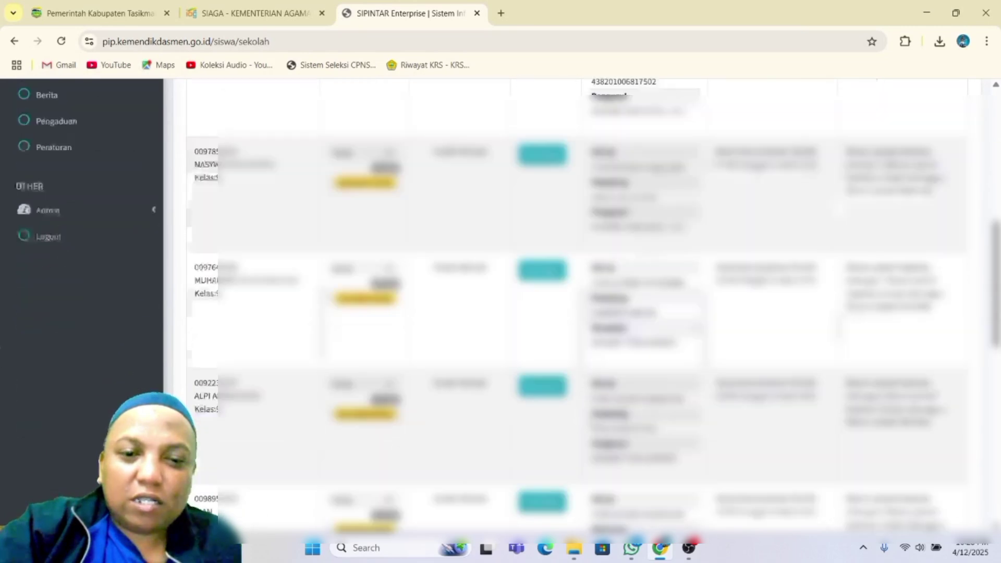
pyautogui.scroll(6, 541, 342)
pyautogui.scroll(4, 541, 341)
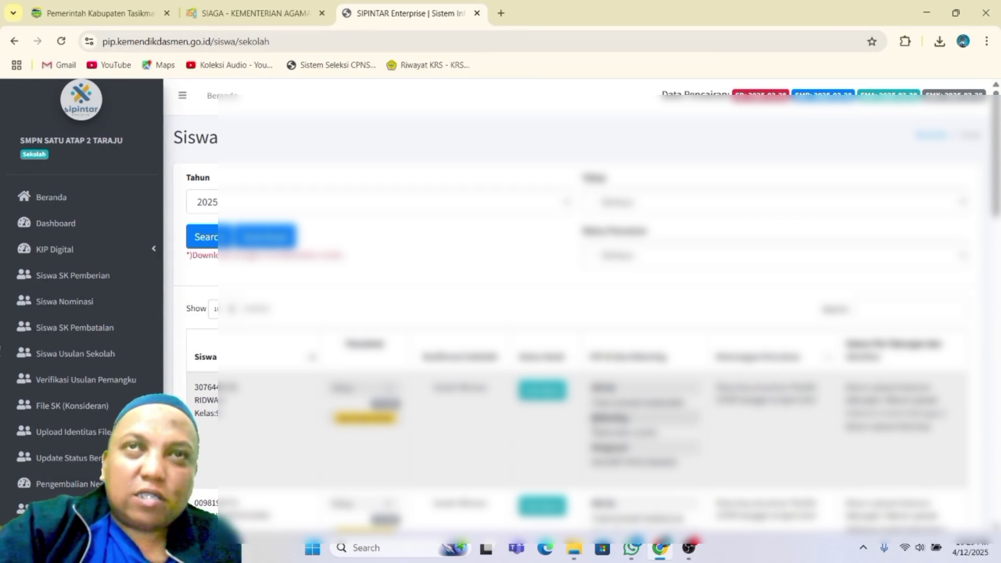
pyautogui.scroll(-5, 84, 197)
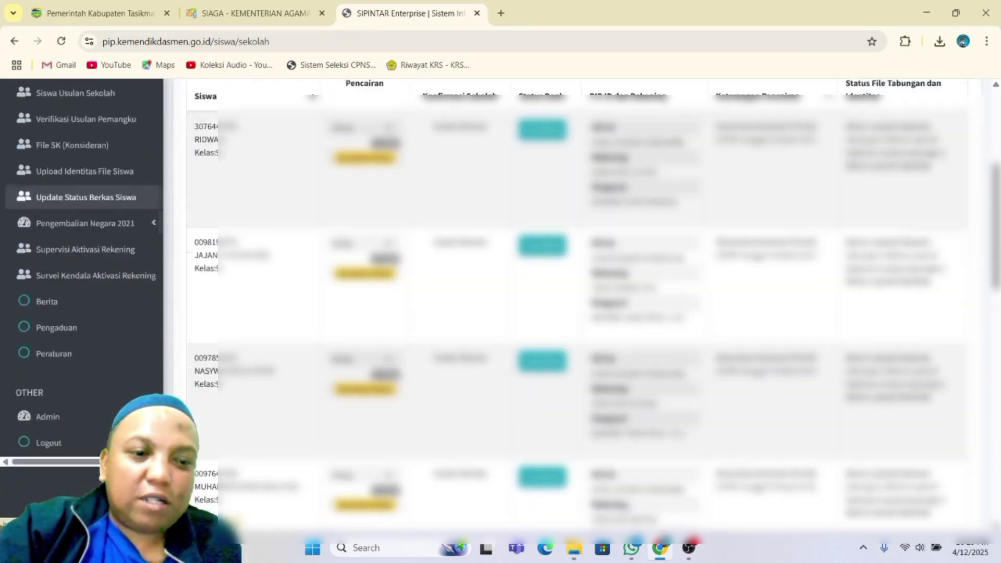
# Log out of the junior high school's account and minimize the browser window
pyautogui.click(48, 443)
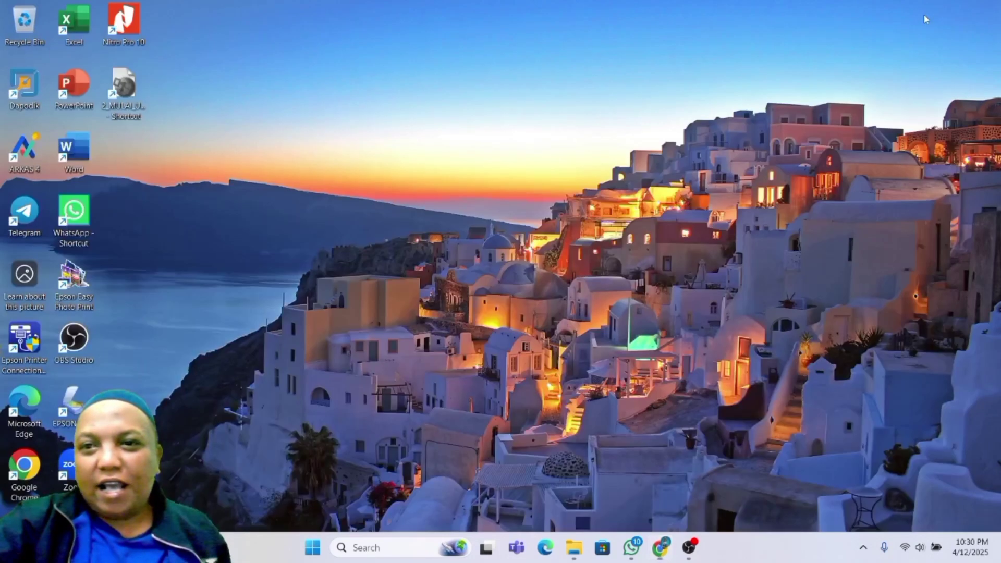
pyautogui.click(926, 13)
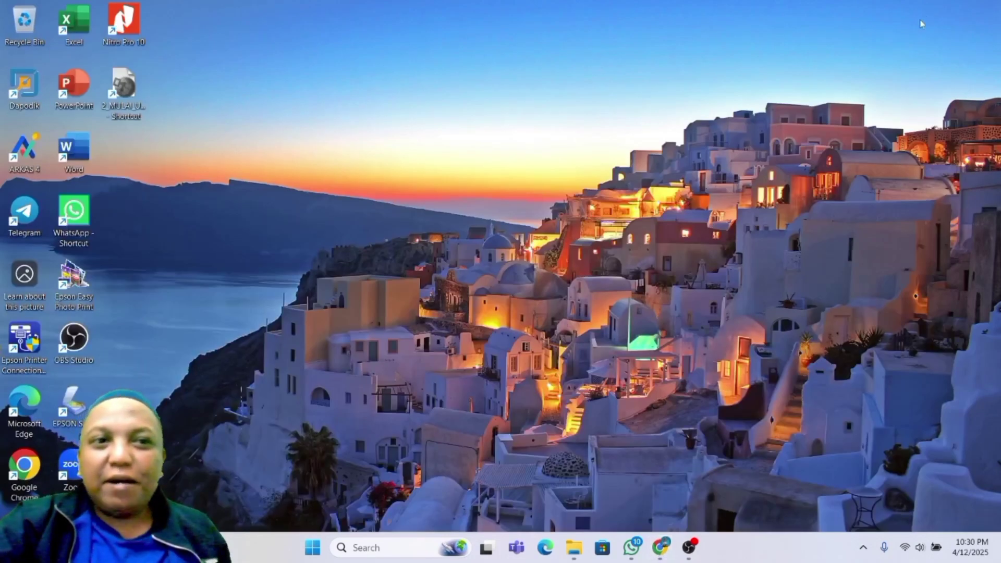